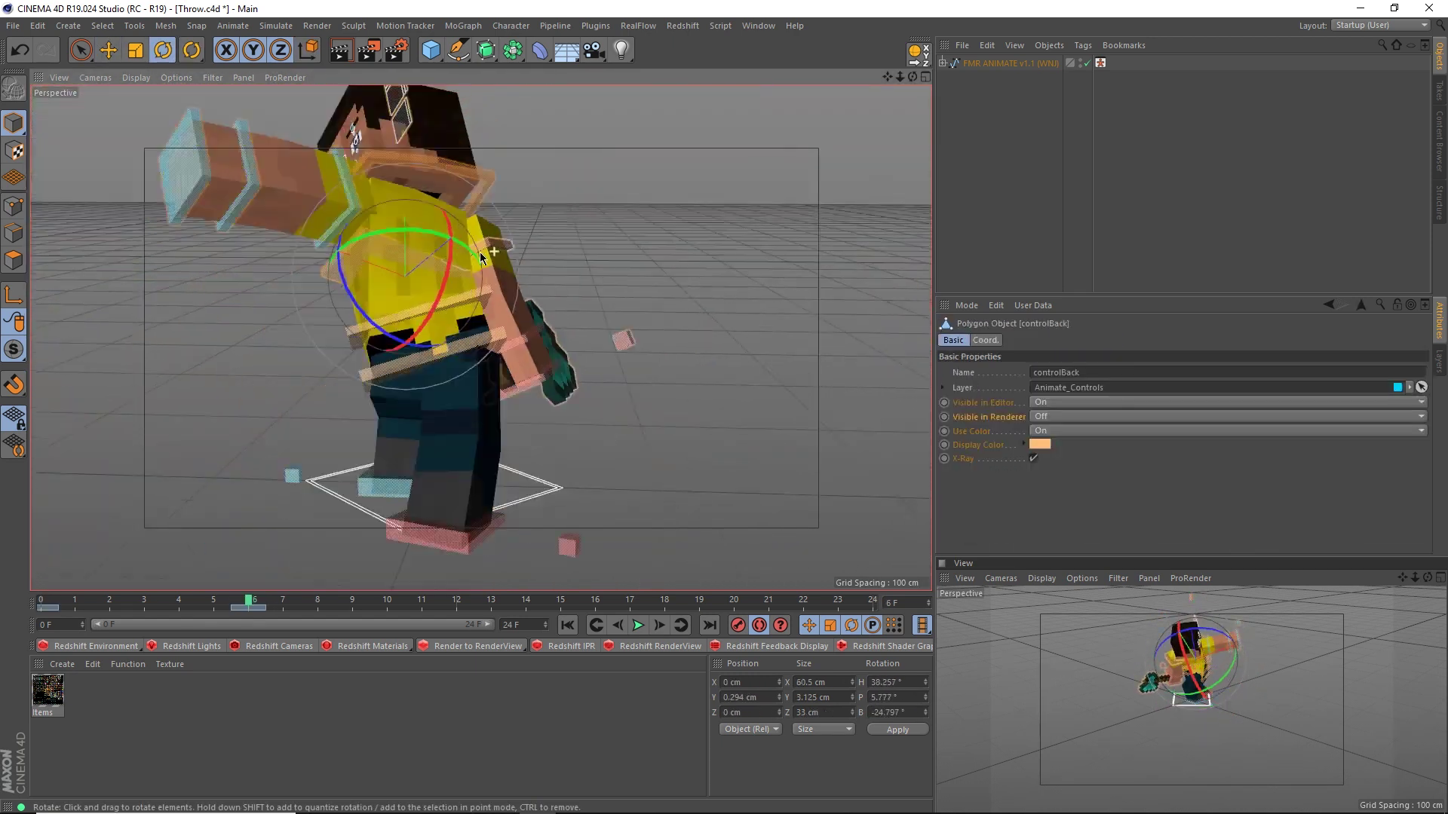
Step: Rotate the character's controlBack at frame 6 of the throw animation
{"action": "left_click_drag", "start_coordinate": [392, 227], "coordinate": [340, 219]}
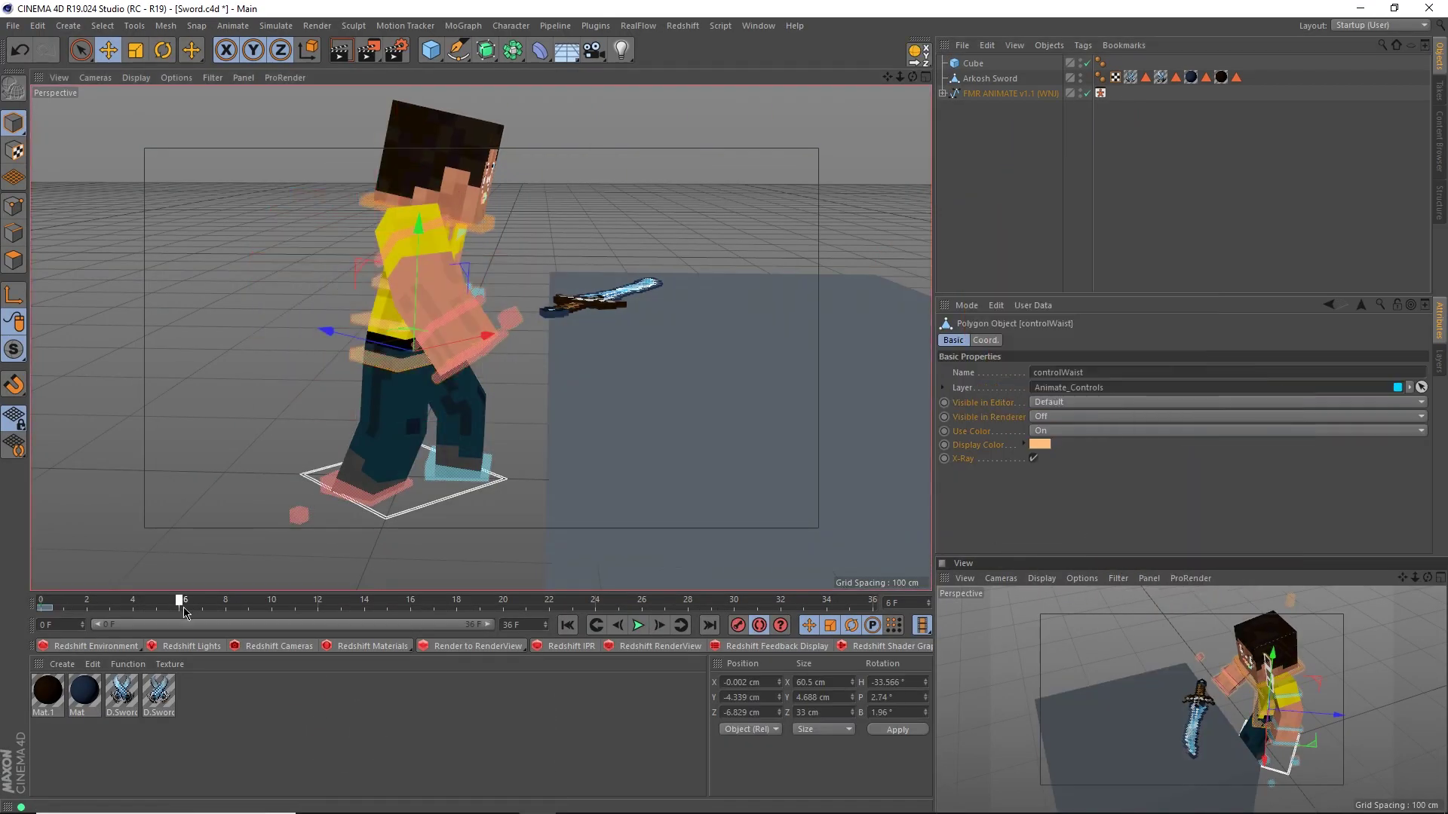
Step: Adjust the character's waist and right arm at frame 6 so the hand reaches for the sword
{"action": "scroll", "coordinate": [439, 337], "scroll_direction": "up", "scroll_amount": 5}
{"action": "left_click_drag", "start_coordinate": [437, 337], "coordinate": [422, 337]}
{"action": "left_click_drag", "start_coordinate": [422, 337], "coordinate": [452, 332], "text": "alt"}
{"action": "left_click", "coordinate": [503, 319]}
{"action": "key", "text": "r"}
{"action": "left_click", "coordinate": [664, 294]}
Step: Review the reaching pose from several angles while scrubbing between frames 0, 6 and 36
{"action": "left_click_drag", "start_coordinate": [178, 602], "coordinate": [872, 601]}
{"action": "left_click_drag", "start_coordinate": [528, 340], "coordinate": [339, 332], "text": "alt"}
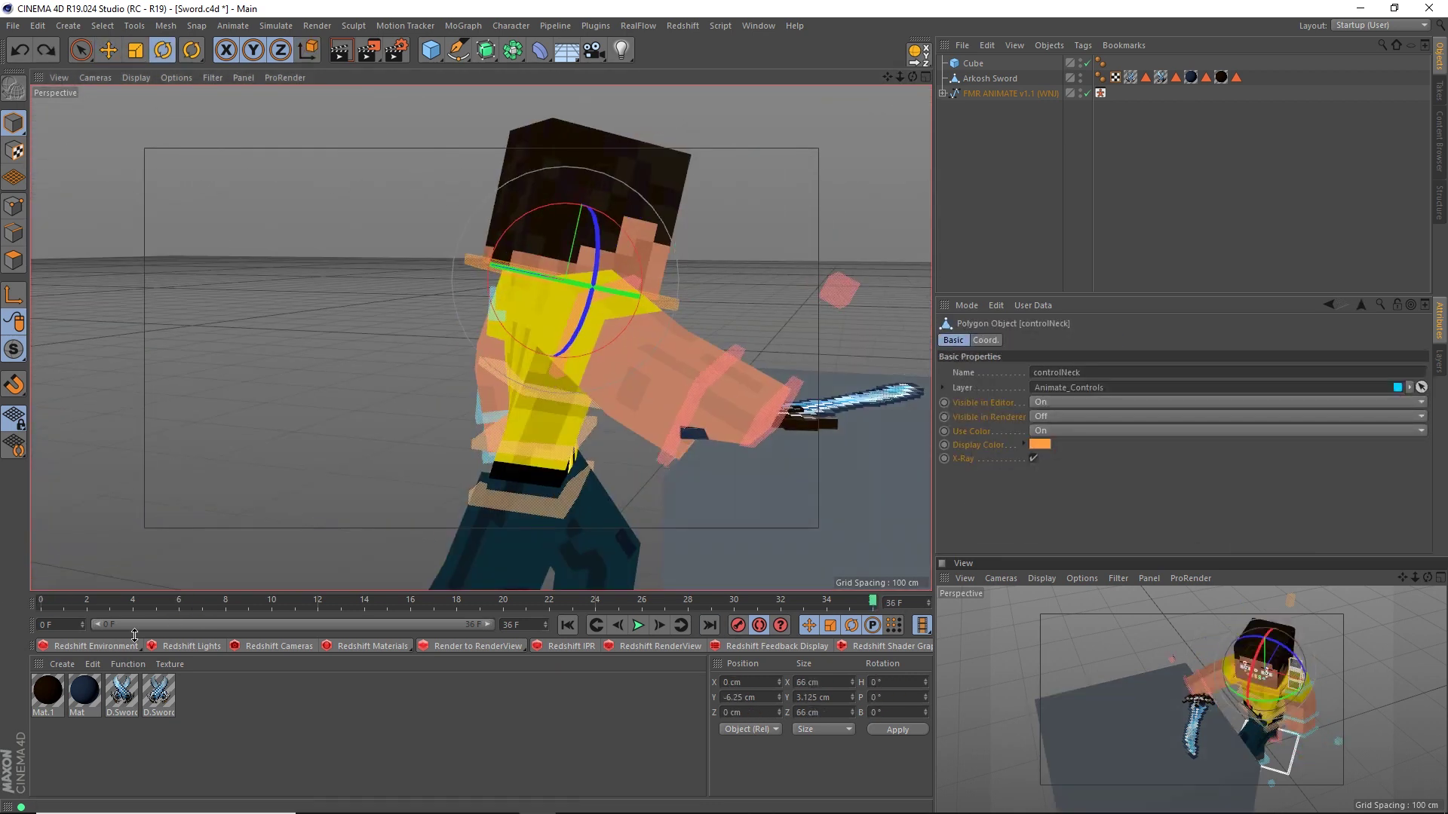
{"action": "left_click_drag", "start_coordinate": [873, 601], "coordinate": [179, 602]}
{"action": "left_click_drag", "start_coordinate": [452, 339], "coordinate": [699, 351], "text": "alt"}
{"action": "left_click_drag", "start_coordinate": [179, 601], "coordinate": [42, 601]}
{"action": "left_click_drag", "start_coordinate": [698, 332], "coordinate": [453, 301]}
{"action": "left_click_drag", "start_coordinate": [42, 602], "coordinate": [226, 602]}
{"action": "left_click_drag", "start_coordinate": [452, 302], "coordinate": [608, 205], "text": "alt"}
{"action": "left_click", "coordinate": [607, 208]}
{"action": "left_click_drag", "start_coordinate": [226, 602], "coordinate": [41, 602]}
{"action": "left_click_drag", "start_coordinate": [424, 470], "coordinate": [528, 340], "text": "alt"}
{"action": "left_click_drag", "start_coordinate": [110, 602], "coordinate": [41, 602]}
{"action": "left_click_drag", "start_coordinate": [528, 340], "coordinate": [452, 302], "text": "alt"}
{"action": "left_click", "coordinate": [527, 249]}
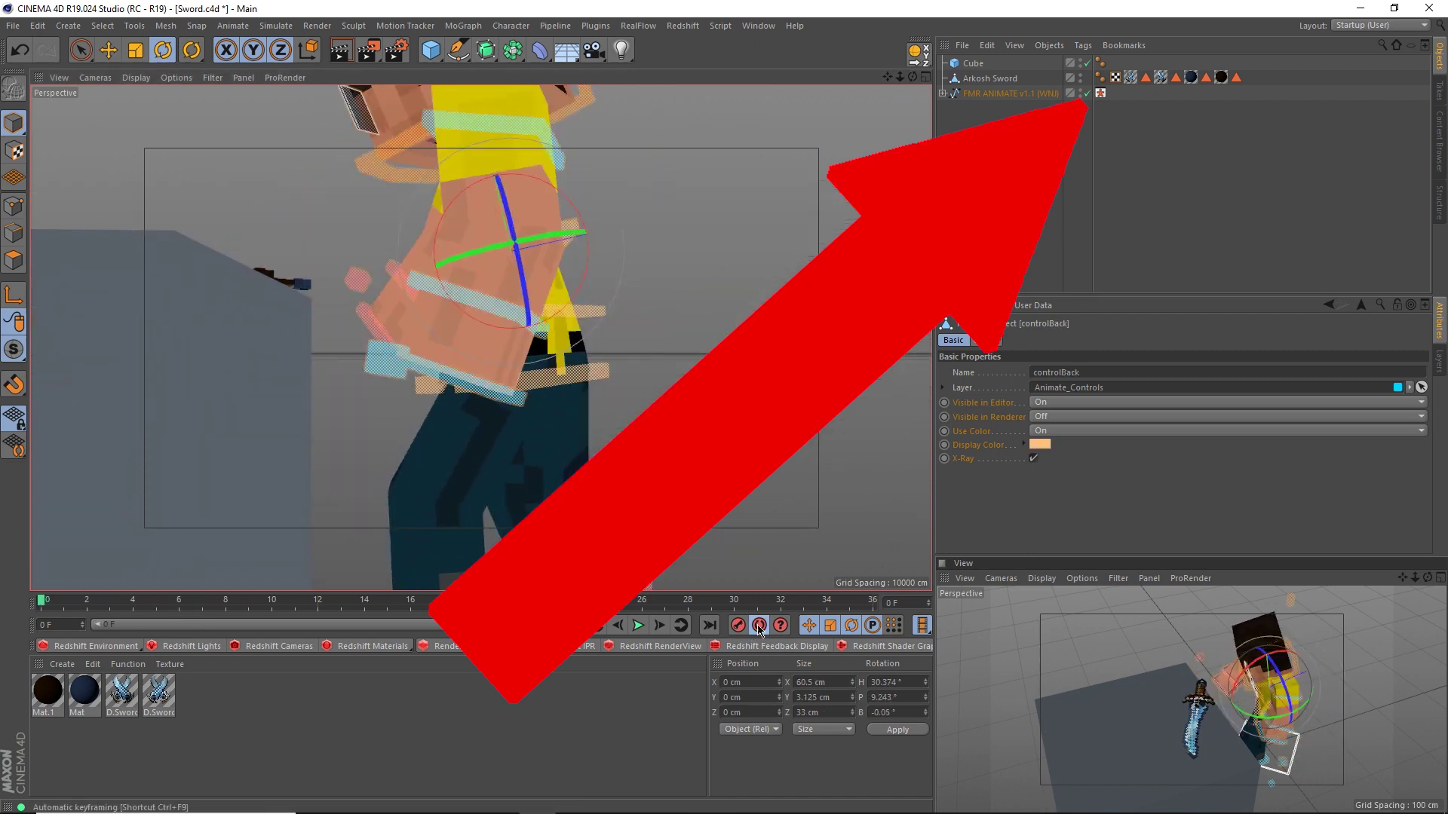
{"action": "left_click_drag", "start_coordinate": [42, 602], "coordinate": [179, 602]}
{"action": "left_click_drag", "start_coordinate": [490, 301], "coordinate": [724, 249], "text": "alt"}
{"action": "left_click", "coordinate": [377, 156]}
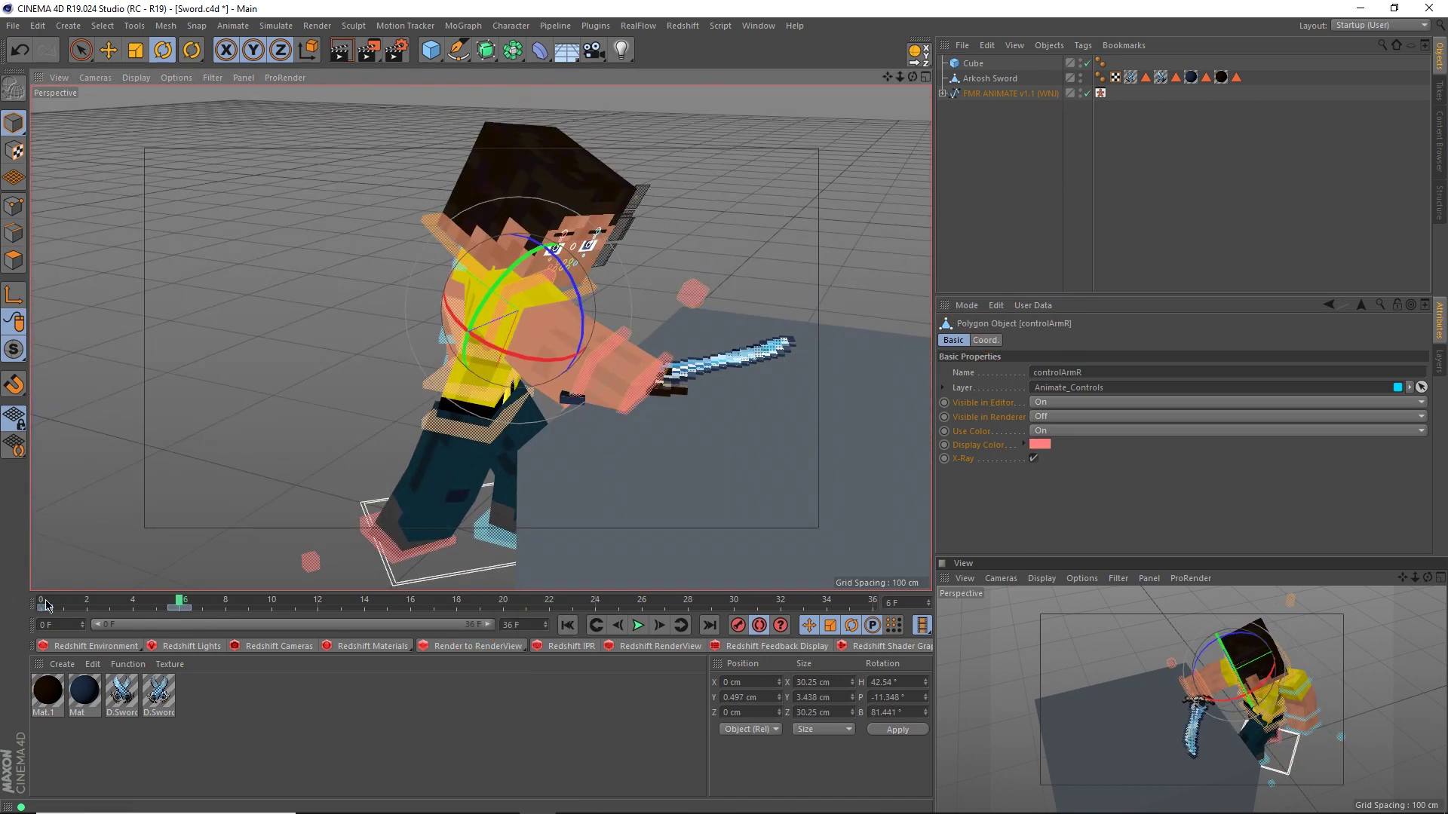
Step: Shorten the timeline to end at frame 24 and play the animation
{"action": "left_click", "coordinate": [1247, 137]}
{"action": "left_click_drag", "start_coordinate": [522, 624], "coordinate": [451, 627]}
{"action": "type", "text": "24"}
{"action": "left_click", "coordinate": [637, 623]}
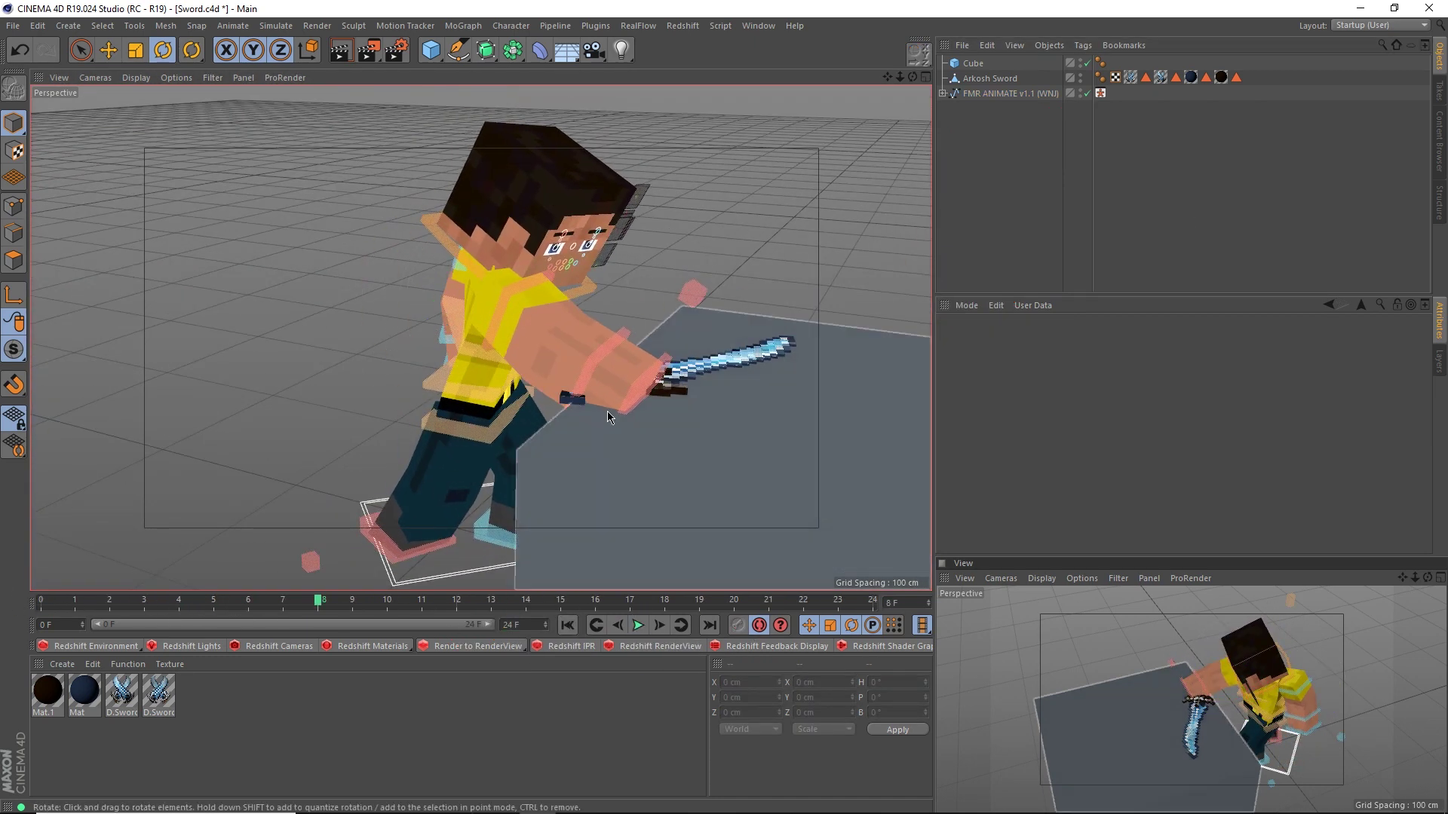
Step: Duplicate the Arkosh Sword and place the copy between Cube and the original sword in the object hierarchy
{"action": "left_click", "coordinate": [982, 80]}
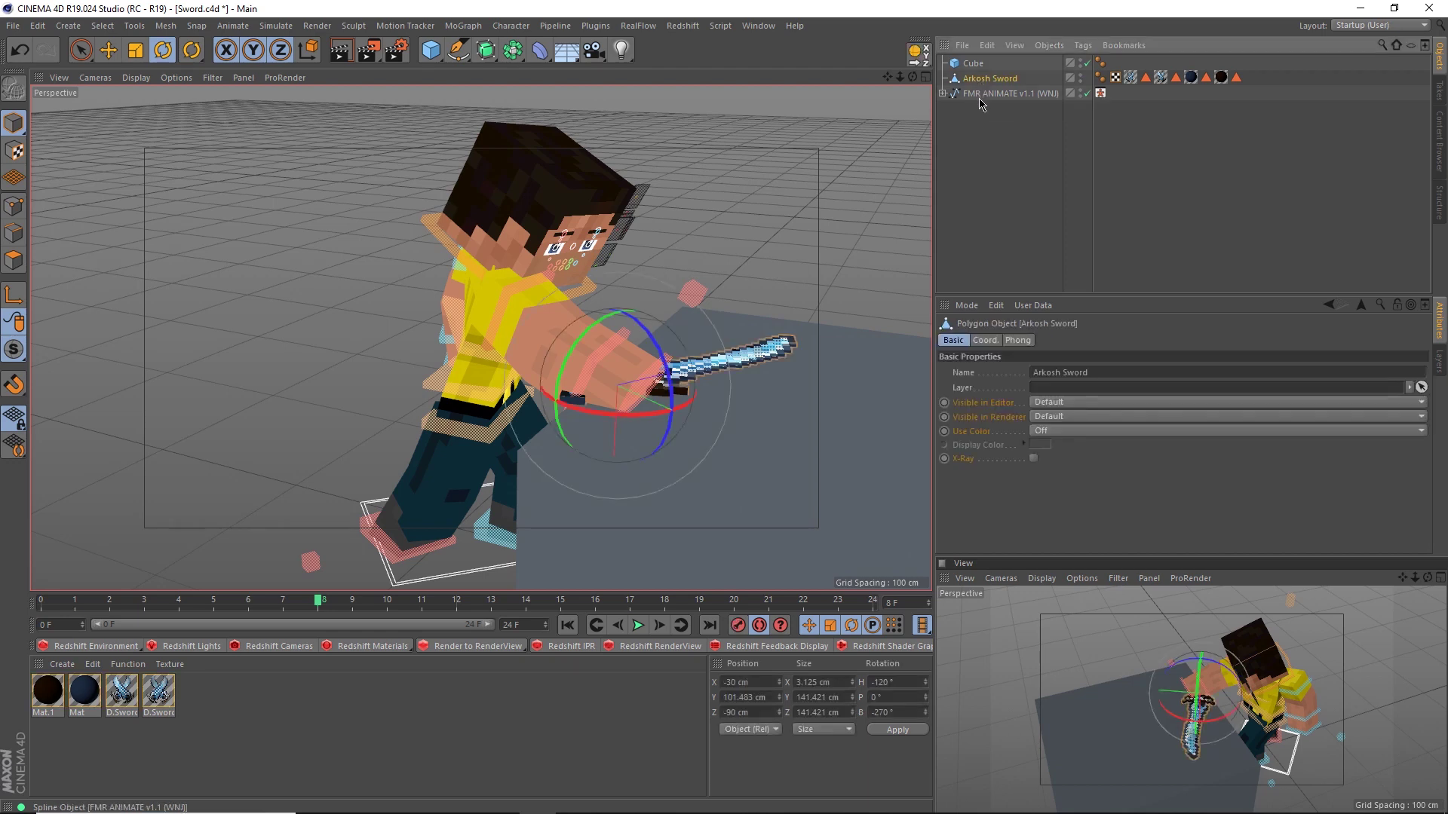
{"action": "key", "text": "ctrl+v"}
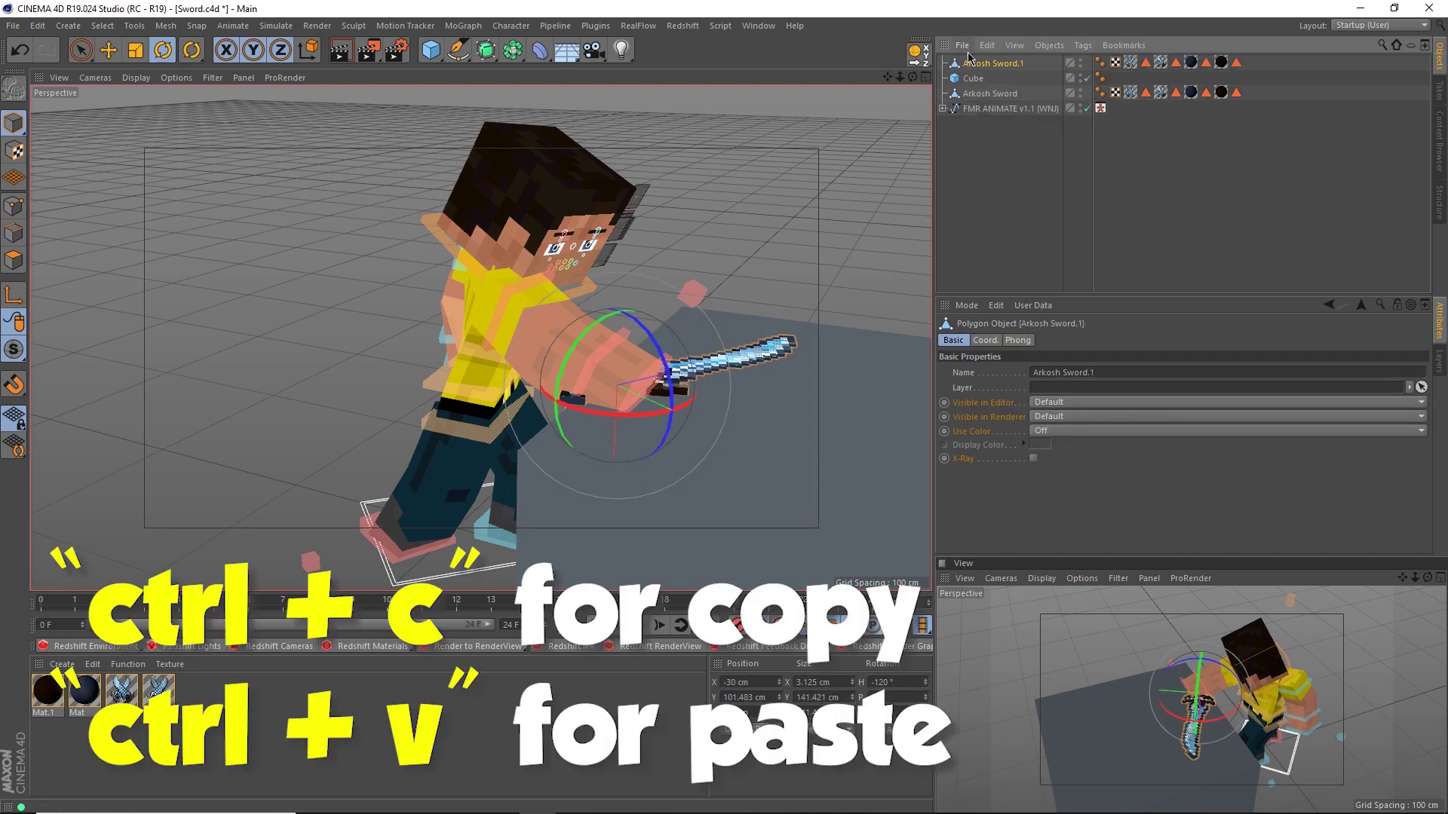
{"action": "left_click_drag", "start_coordinate": [971, 92], "coordinate": [1037, 83]}
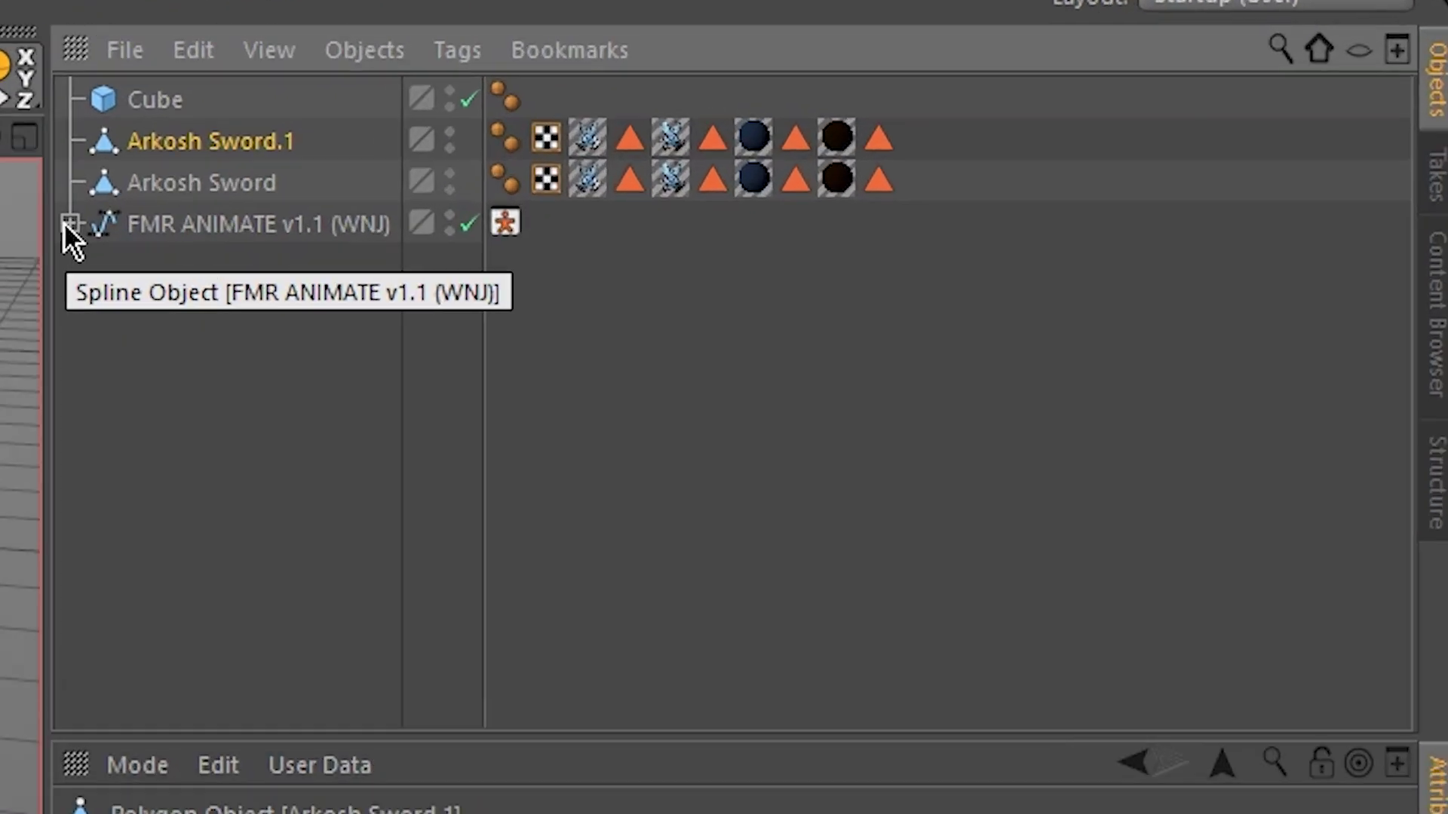
Step: Expand the FMR ANIMATE rig through Bones, controlWaist, Waist and controlBack to show what is inside the Back bone
{"action": "left_click", "coordinate": [941, 108]}
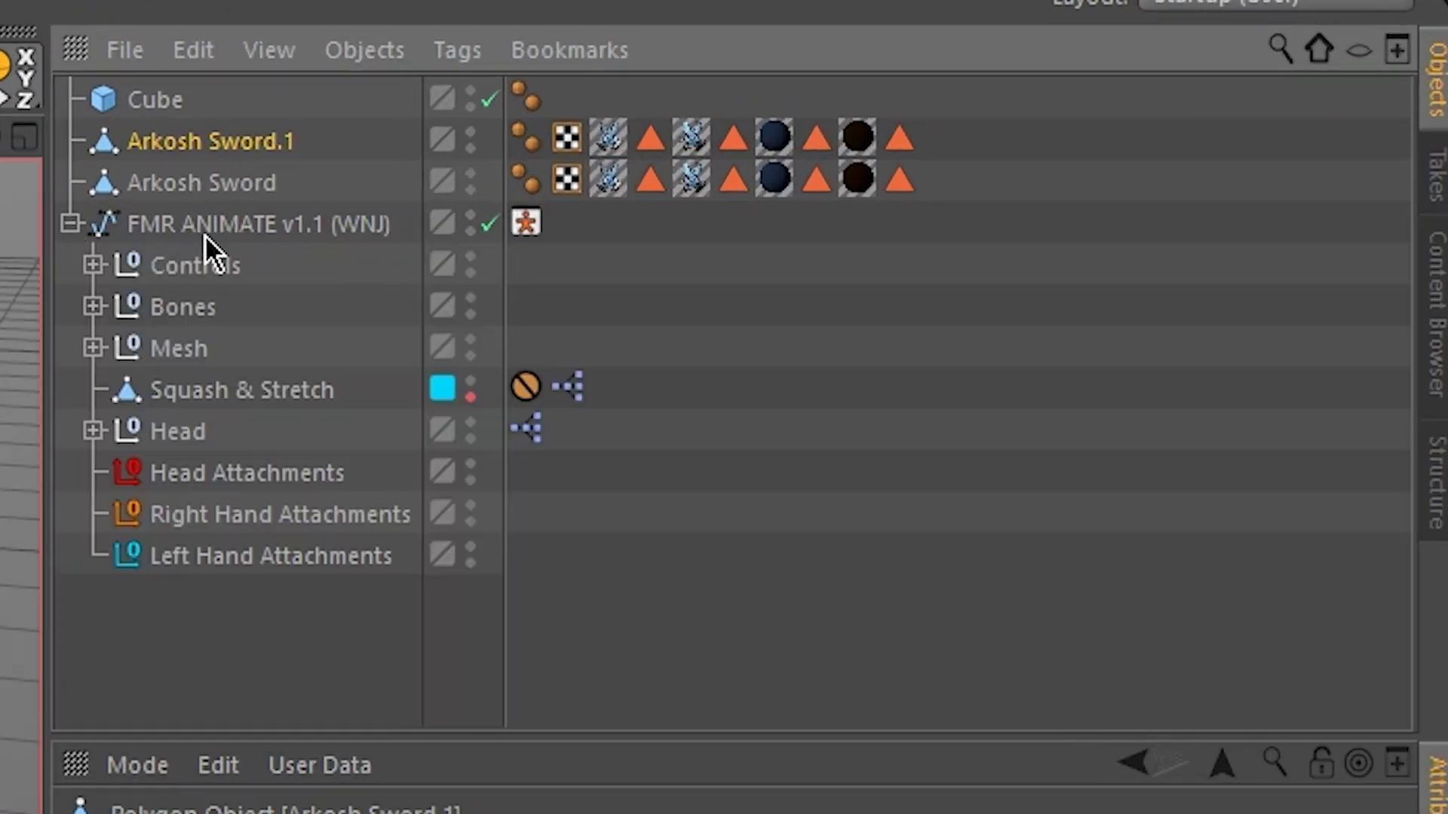
{"action": "left_click", "coordinate": [91, 306]}
{"action": "left_click", "coordinate": [113, 350]}
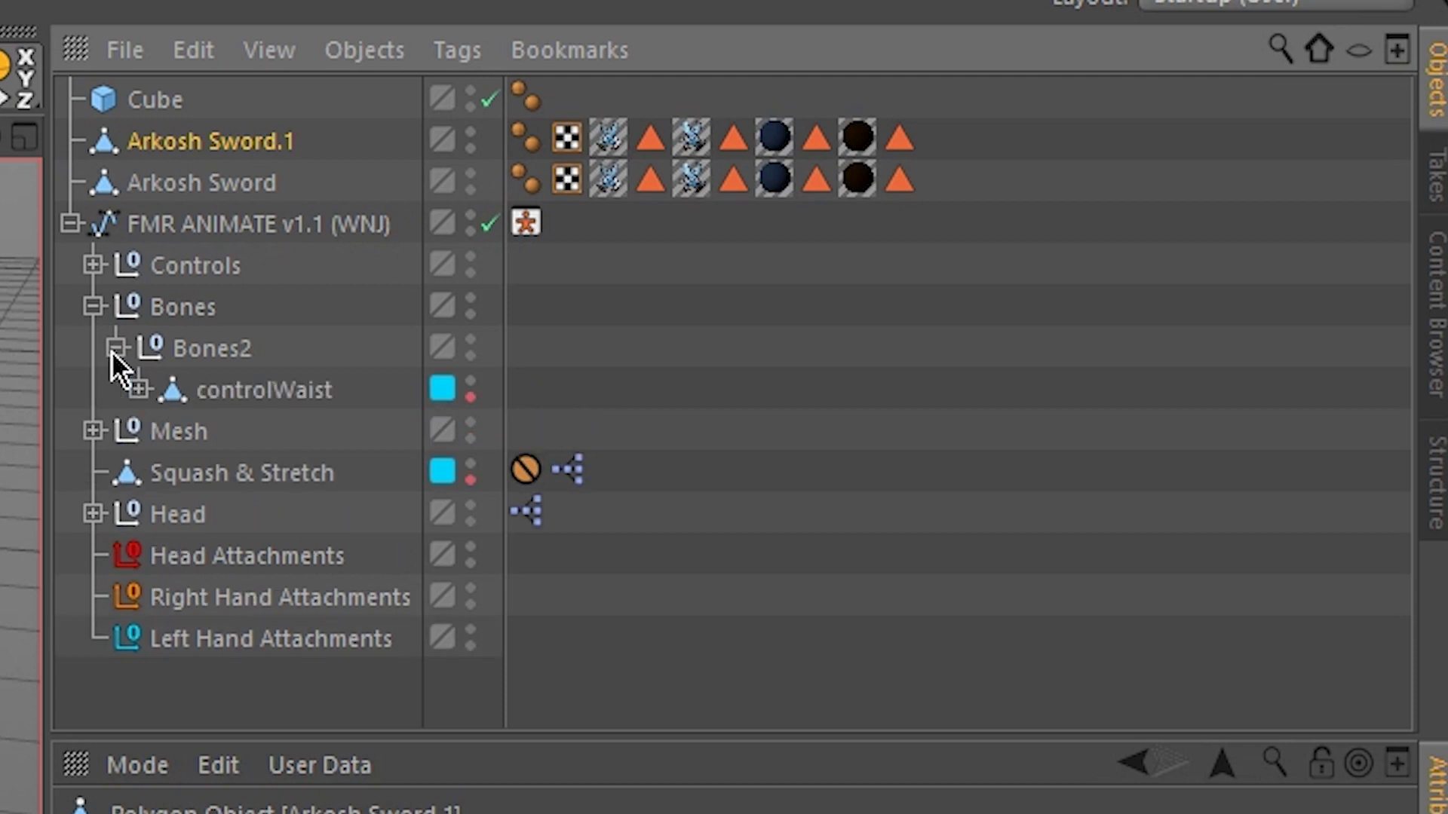
{"action": "left_click", "coordinate": [135, 392]}
{"action": "left_click", "coordinate": [161, 432]}
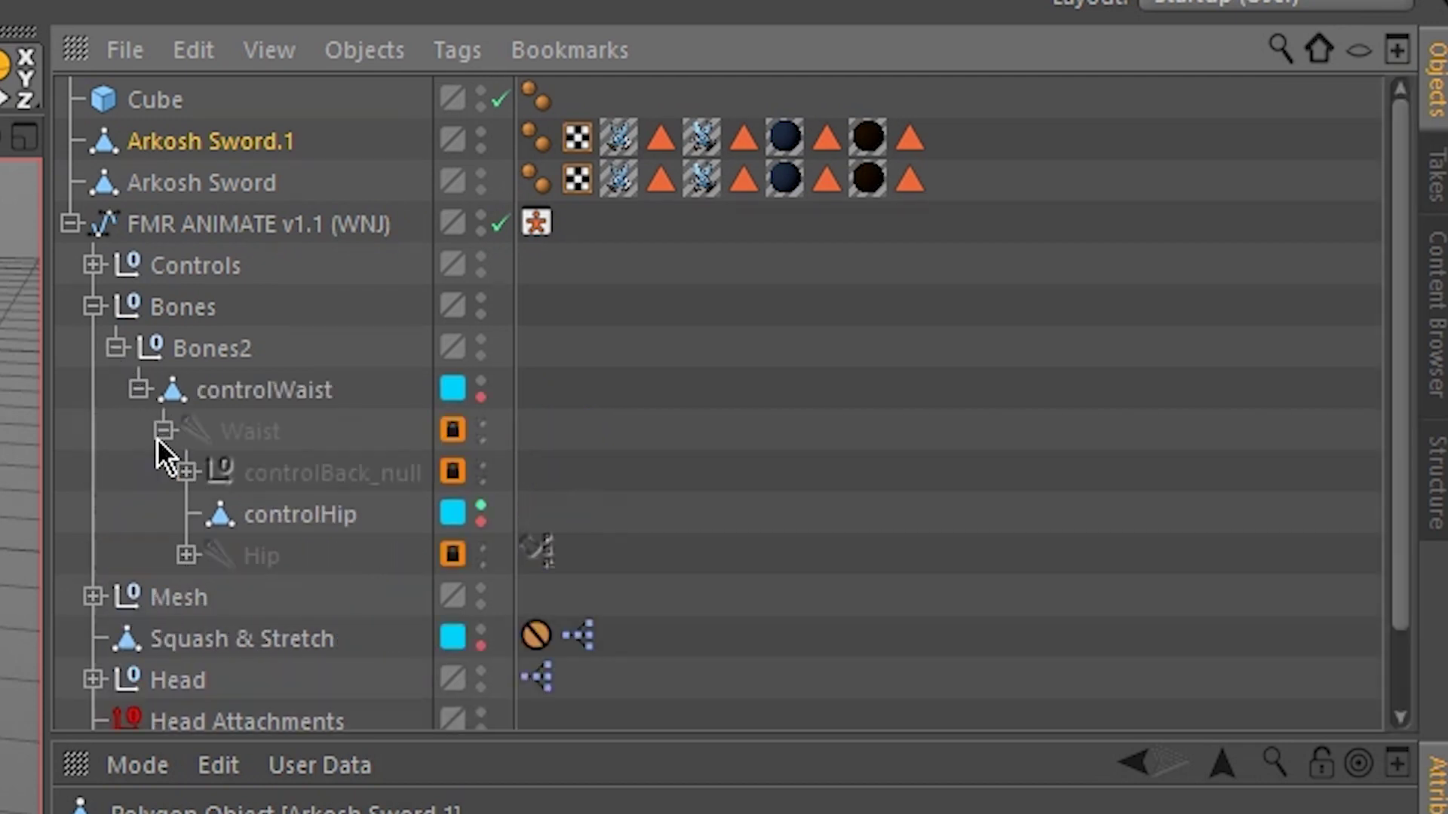
{"action": "left_click", "coordinate": [186, 470]}
{"action": "left_click", "coordinate": [208, 512]}
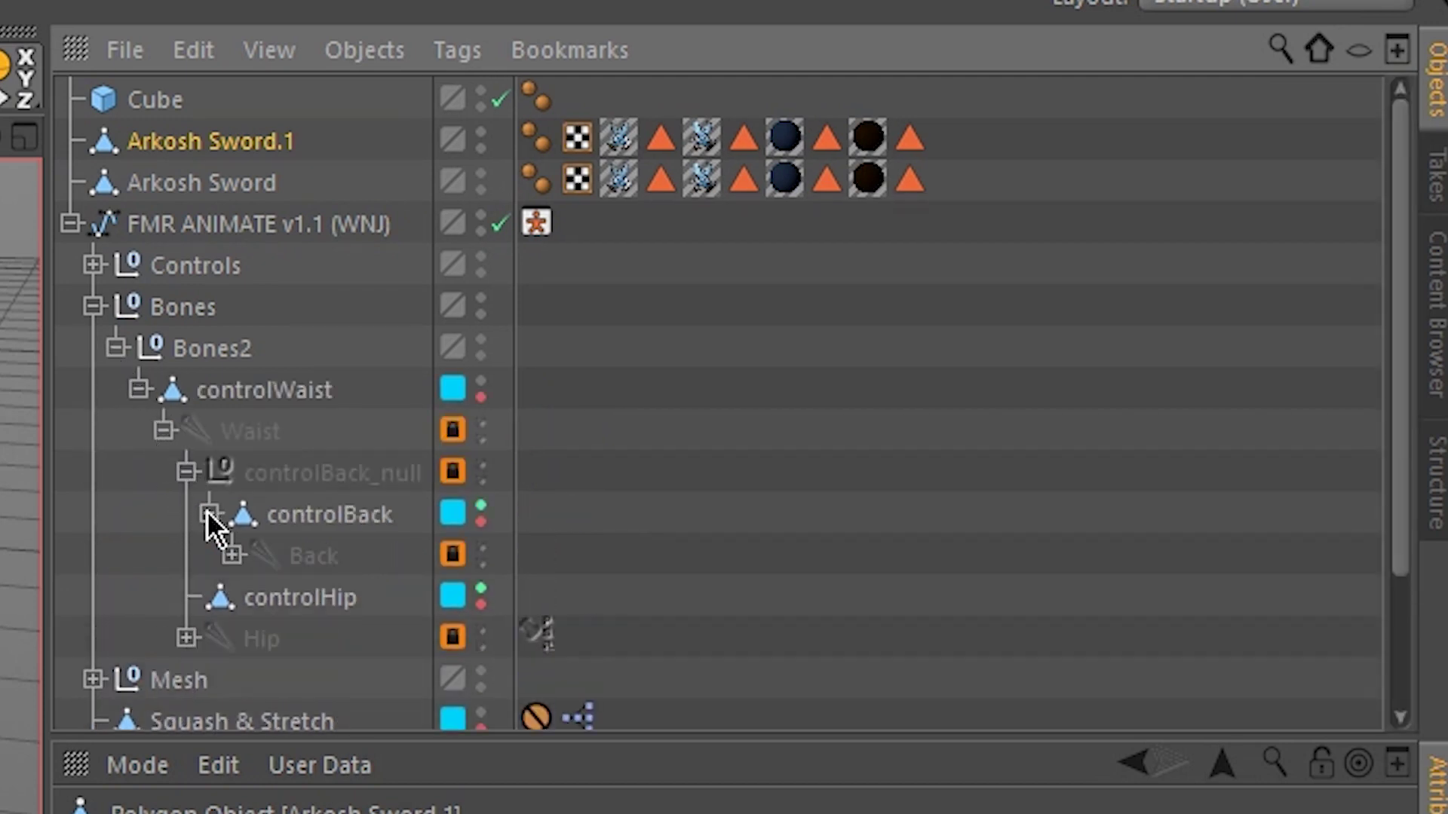
{"action": "left_click", "coordinate": [232, 555]}
Step: Expand Shoulders, controlArmR, Right Arm, Right Elbow and Right Hand to reach the wristR control
{"action": "scroll", "coordinate": [246, 527], "scroll_direction": "down", "scroll_amount": 3}
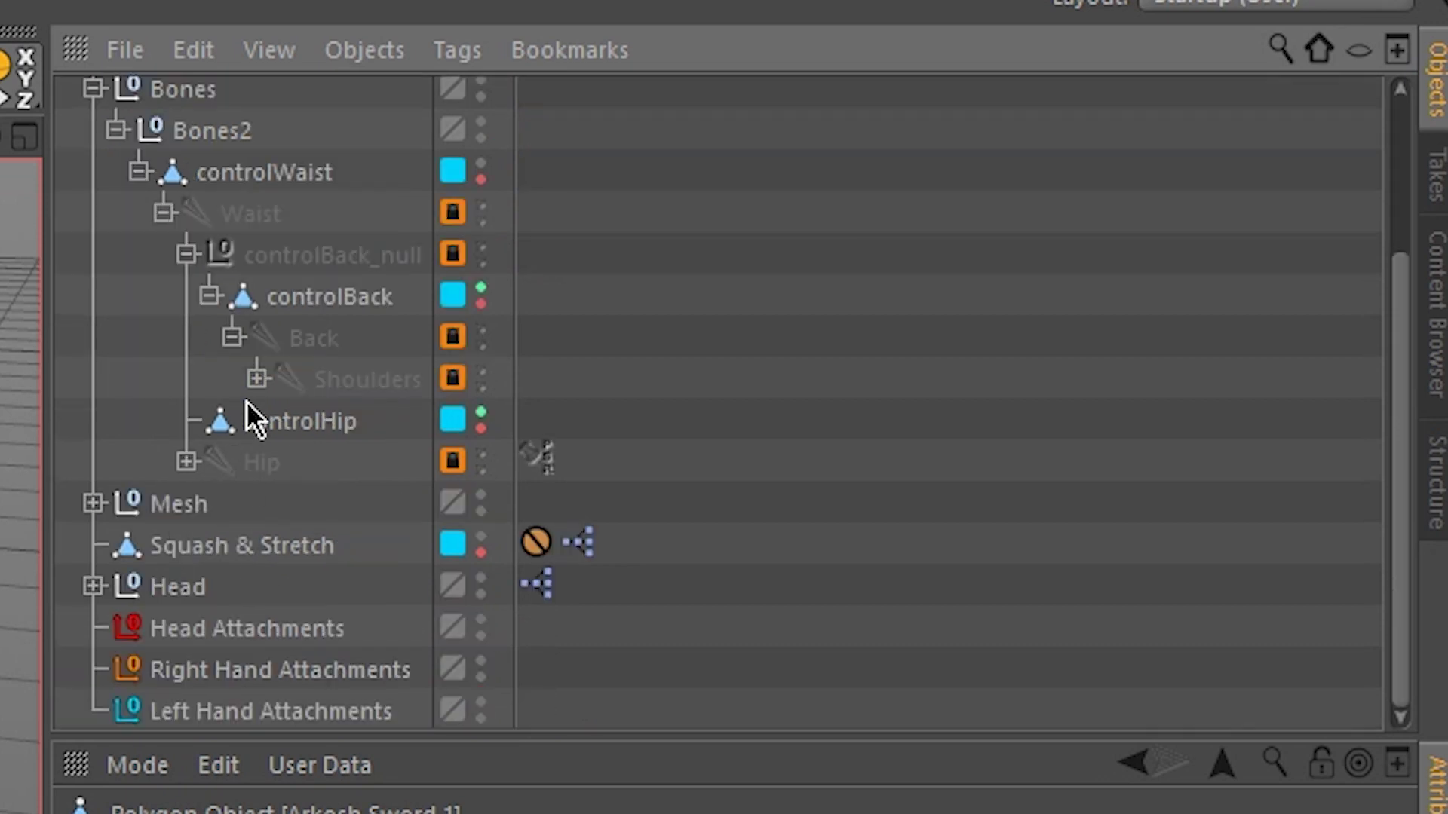
{"action": "left_click", "coordinate": [257, 379]}
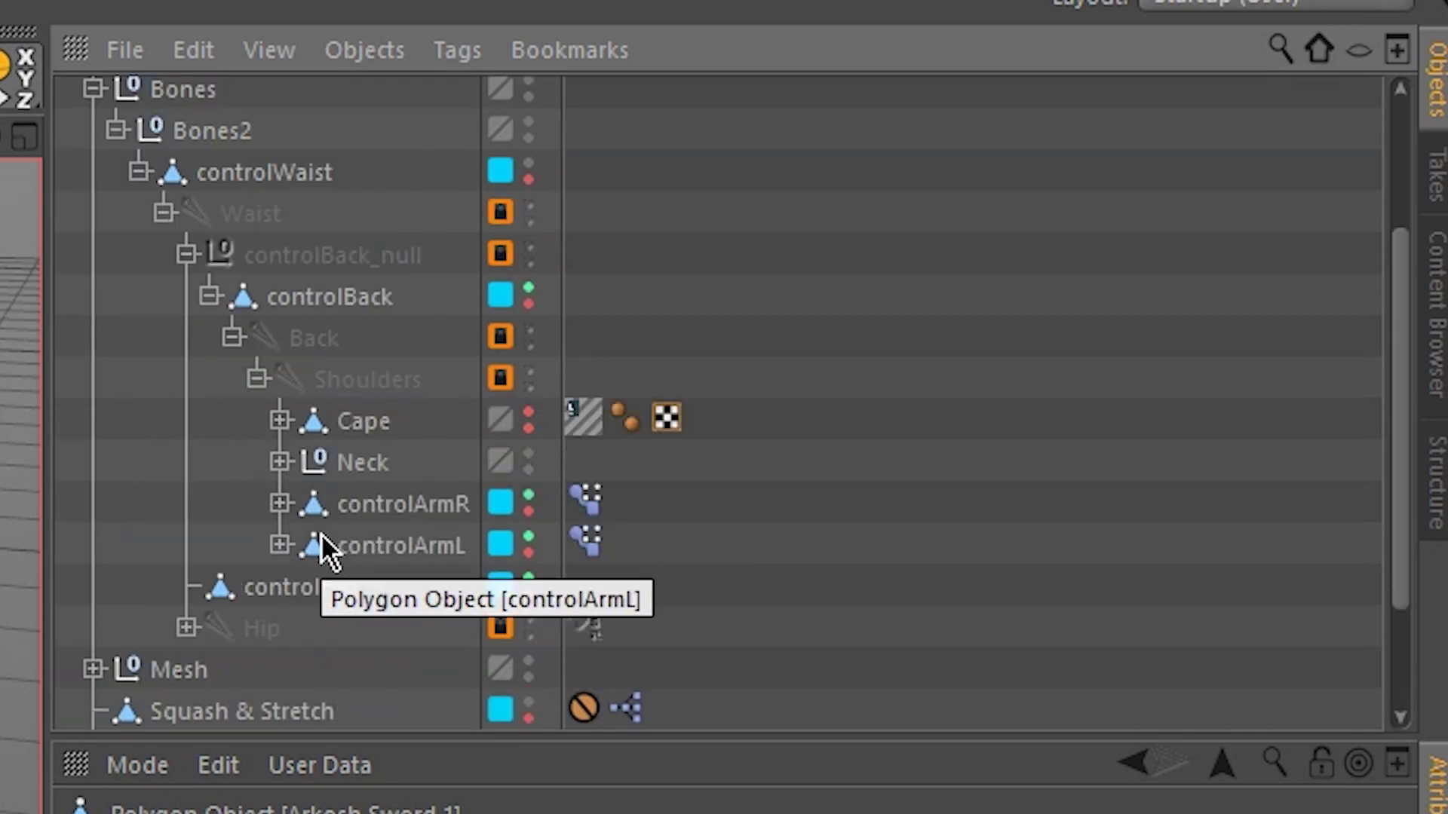
{"action": "left_click", "coordinate": [279, 504]}
{"action": "left_click", "coordinate": [303, 629]}
{"action": "scroll", "coordinate": [320, 627], "scroll_direction": "down", "scroll_amount": 2}
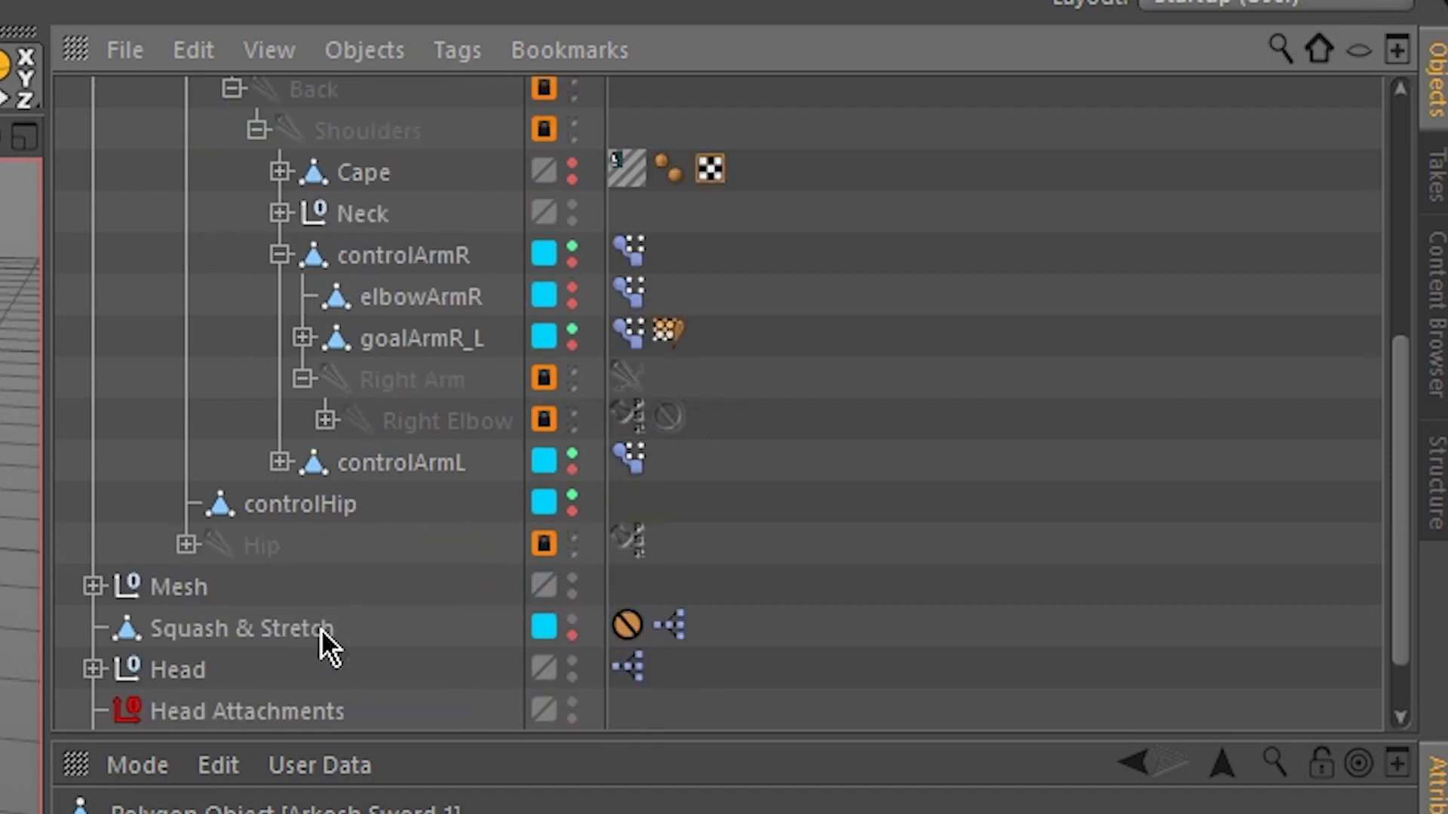
{"action": "left_click", "coordinate": [324, 421]}
{"action": "left_click", "coordinate": [351, 461]}
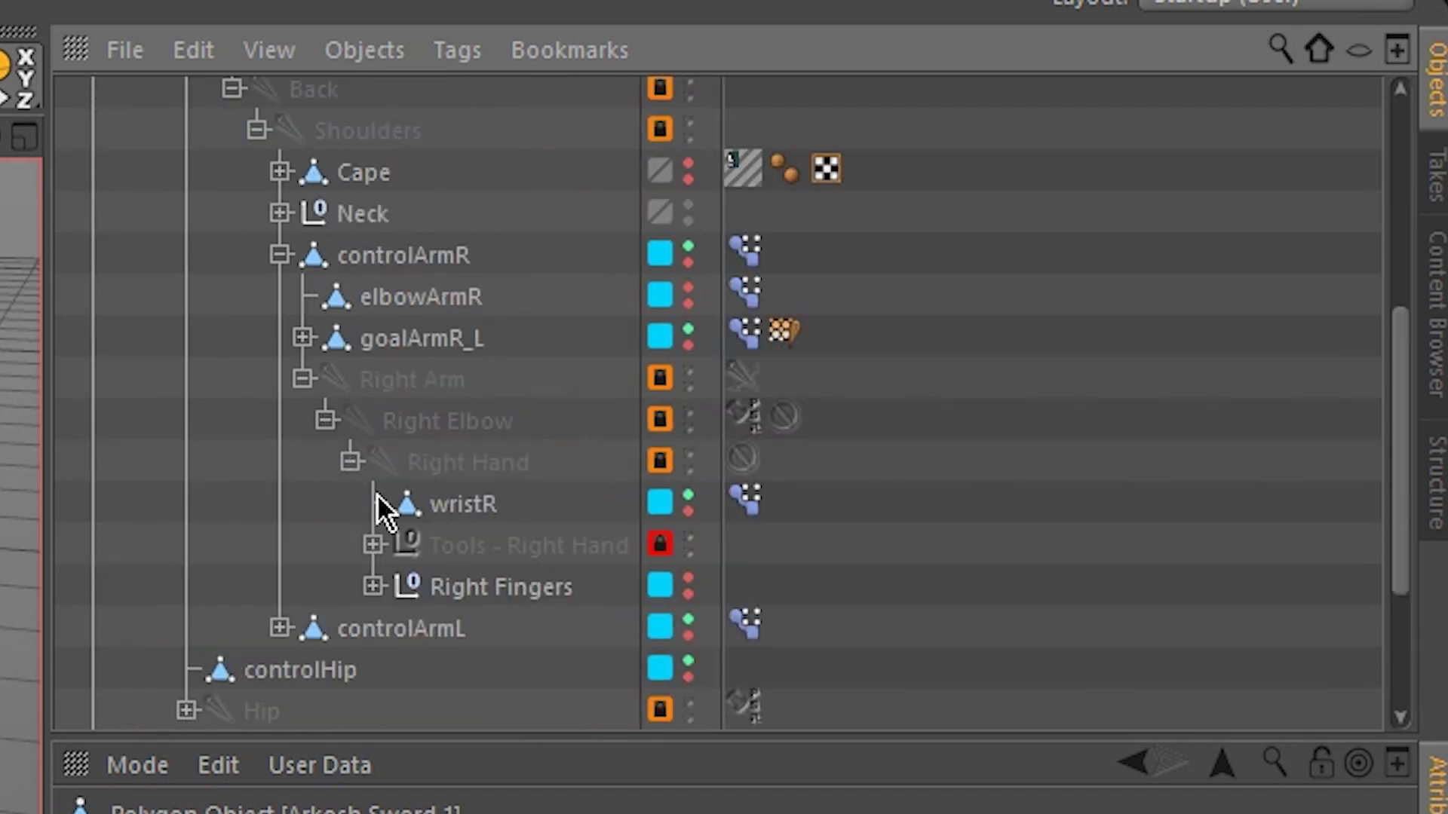
Step: Make the copied sword, Arkosh Sword.1, a child of the wristR control
{"action": "scroll", "coordinate": [462, 523], "scroll_direction": "up", "scroll_amount": 4}
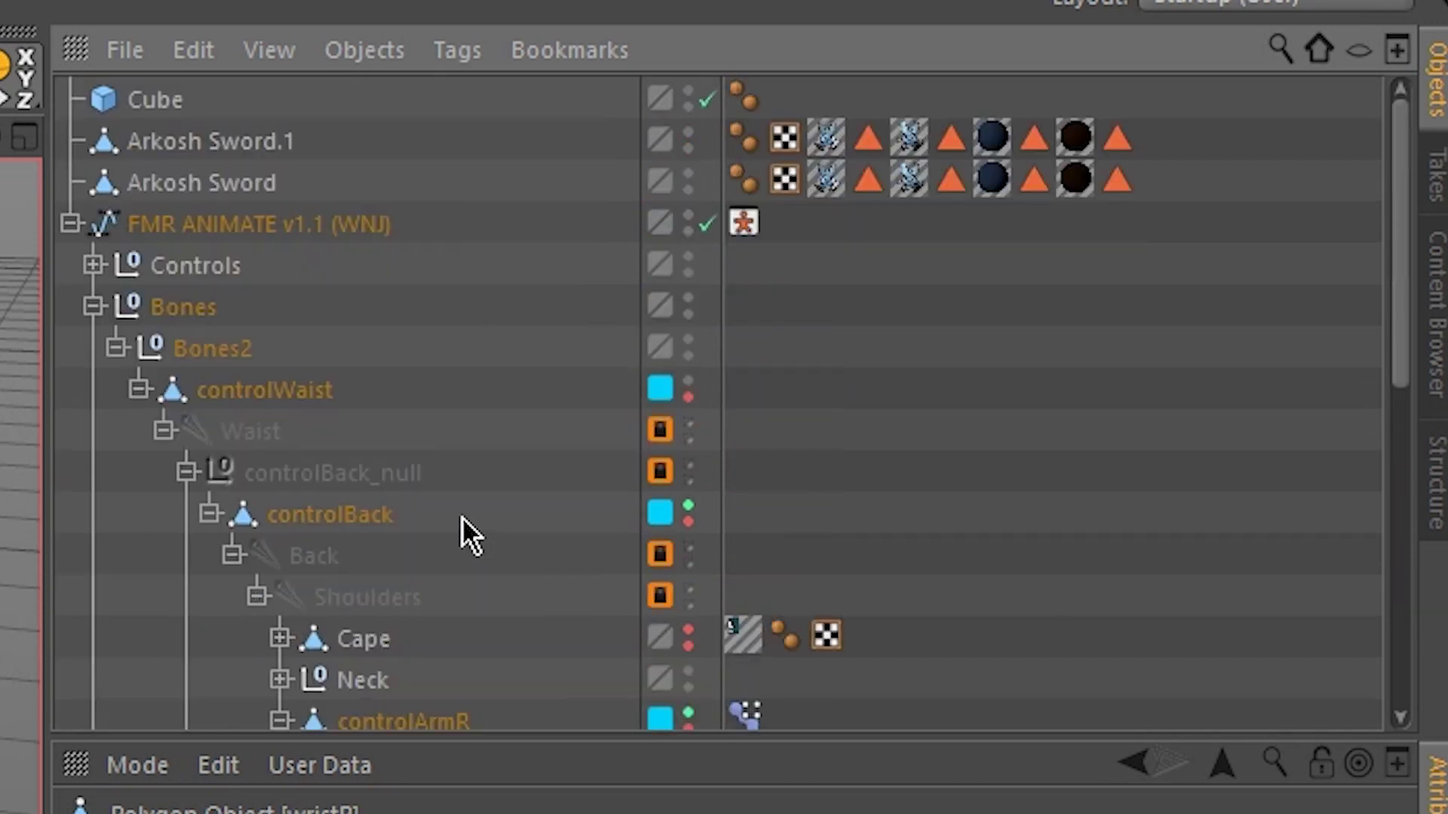
{"action": "left_click_drag", "start_coordinate": [172, 179], "coordinate": [440, 462]}
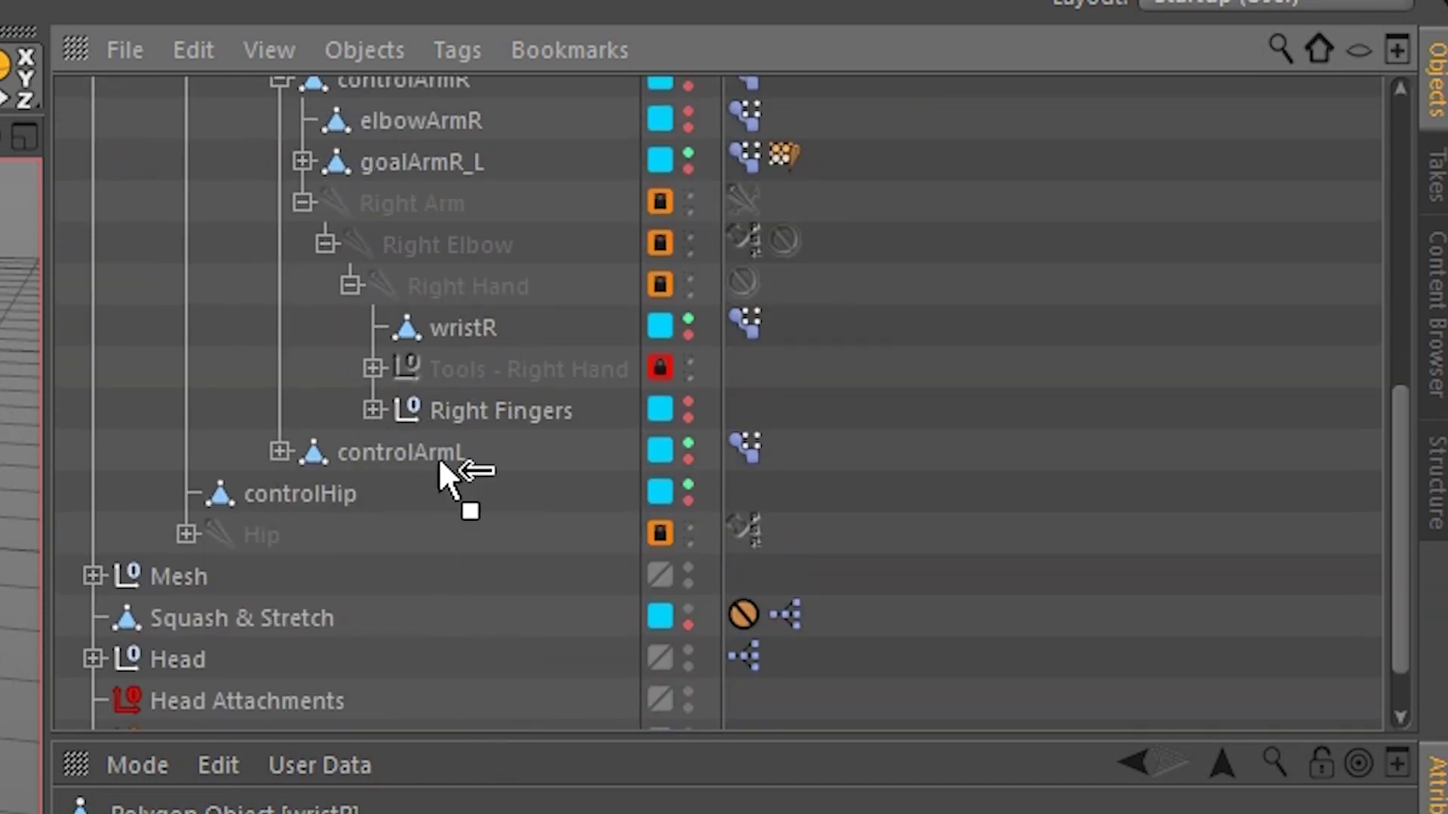
{"action": "left_click_drag", "start_coordinate": [500, 320], "coordinate": [489, 324]}
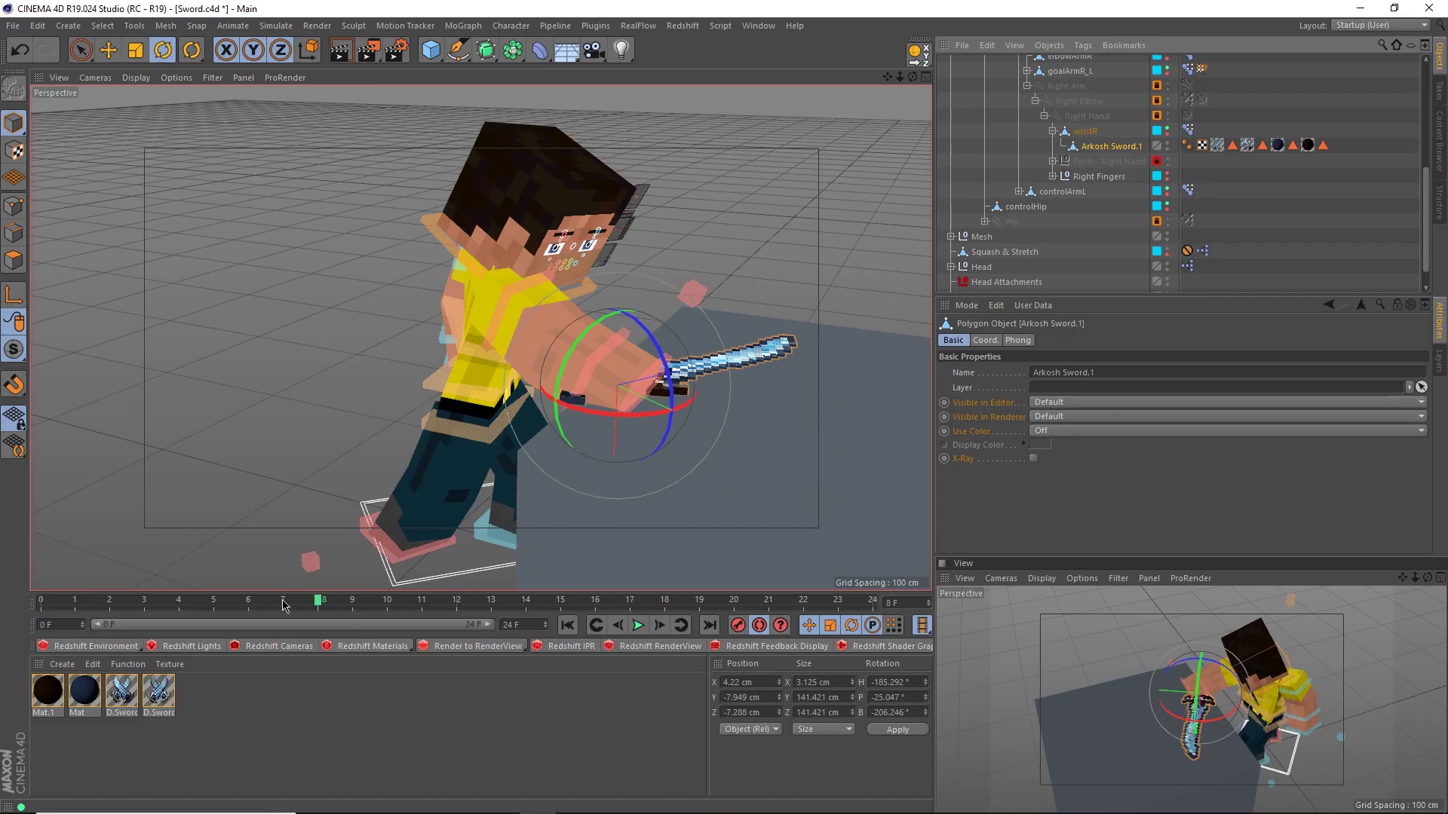
Step: At frame 6, turn On Arkosh Sword.1's Visible in Editor and Visible in Renderer and keyframe both
{"action": "mouse_move", "coordinate": [258, 609]}
{"action": "left_mouse_down"}
{"action": "mouse_move", "coordinate": [1, 615]}
{"action": "mouse_move", "coordinate": [355, 612]}
{"action": "mouse_move", "coordinate": [1, 616]}
{"action": "mouse_move", "coordinate": [249, 610]}
{"action": "left_mouse_up"}
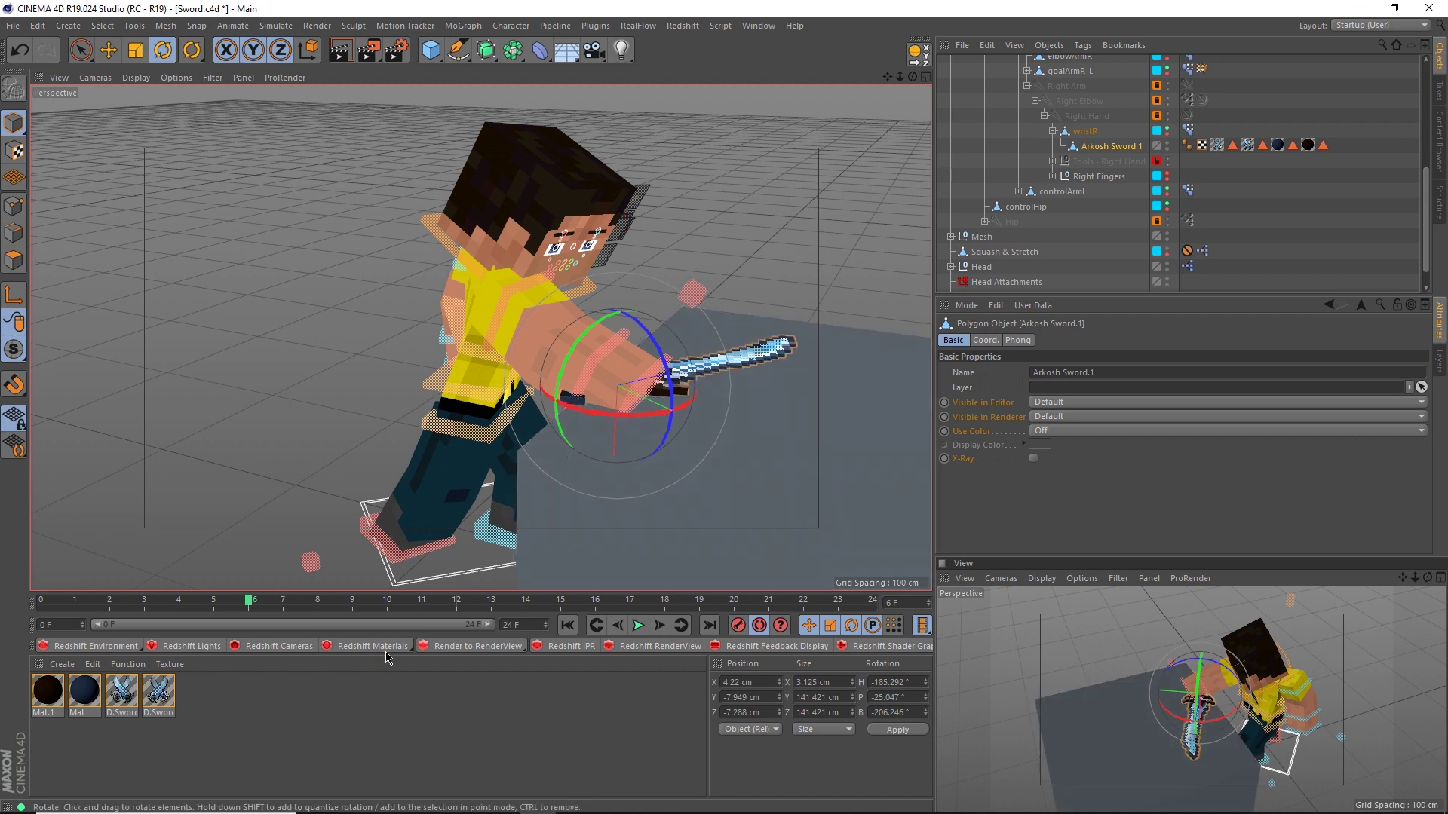
{"action": "left_click", "coordinate": [1167, 148], "text": "alt"}
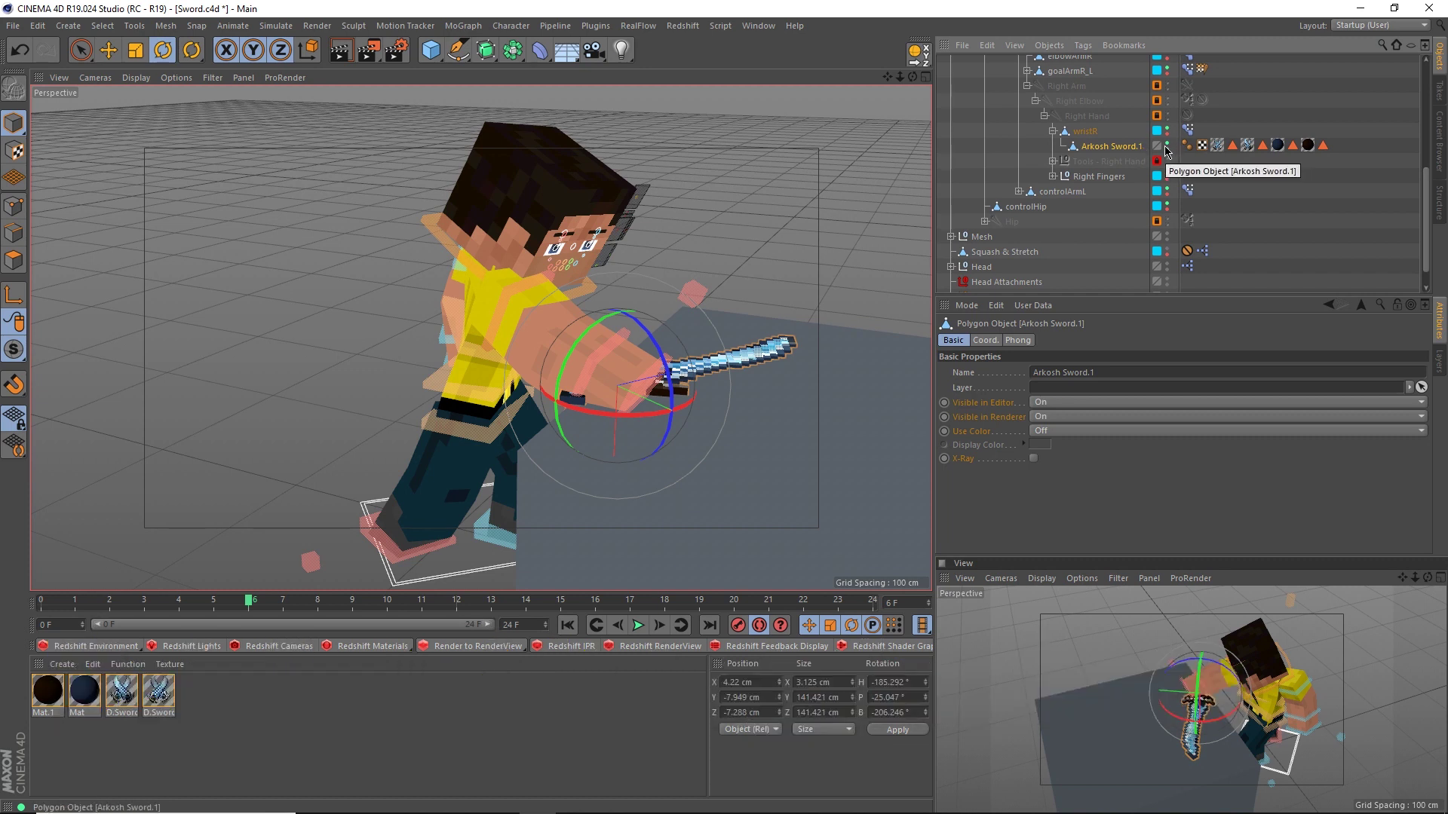
{"action": "left_click", "coordinate": [946, 404]}
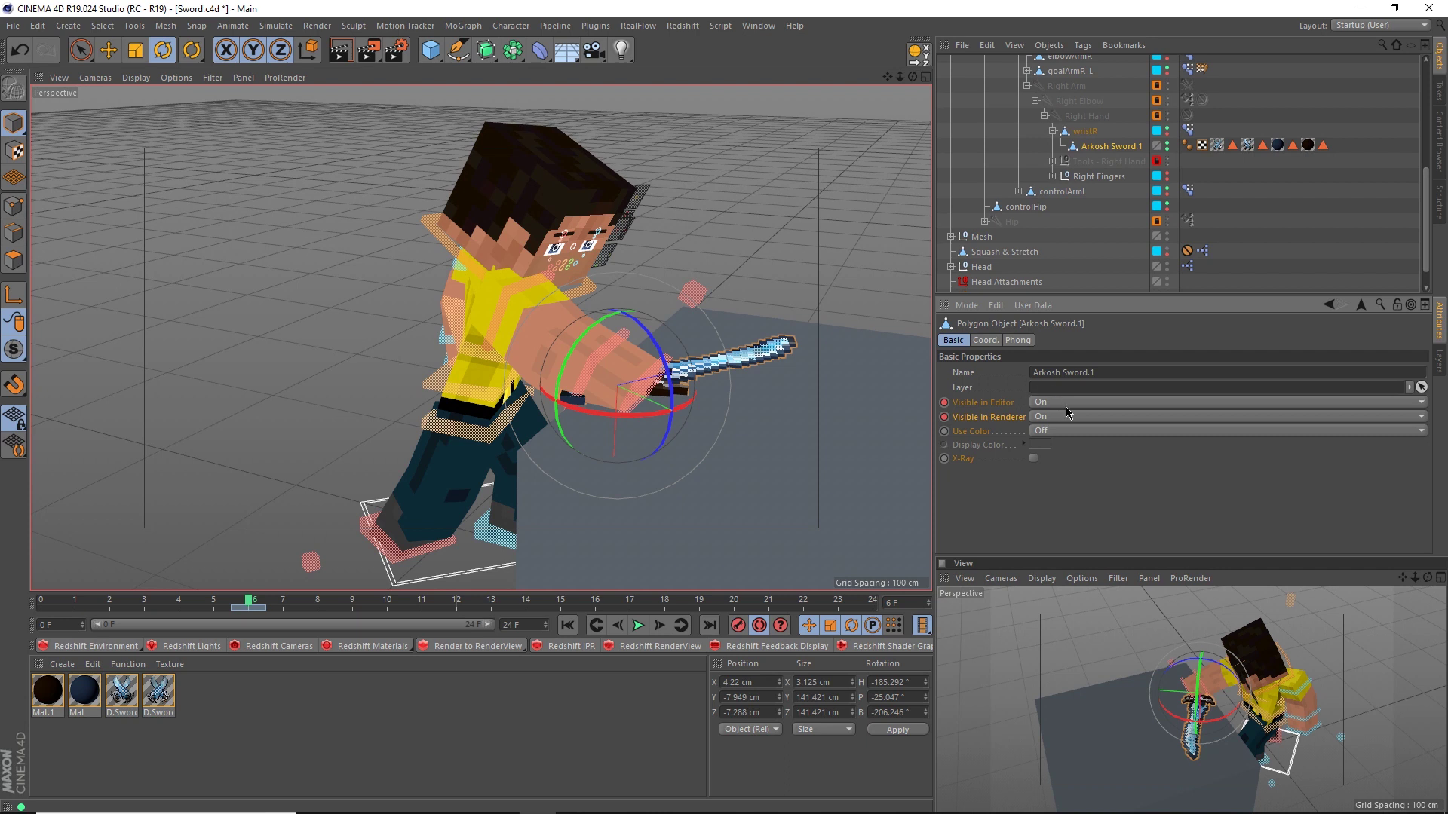
Step: At frame 5, set Arkosh Sword.1's editor and renderer visibility to Off and keyframe both
{"action": "left_click", "coordinate": [619, 627]}
{"action": "left_click", "coordinate": [1042, 407]}
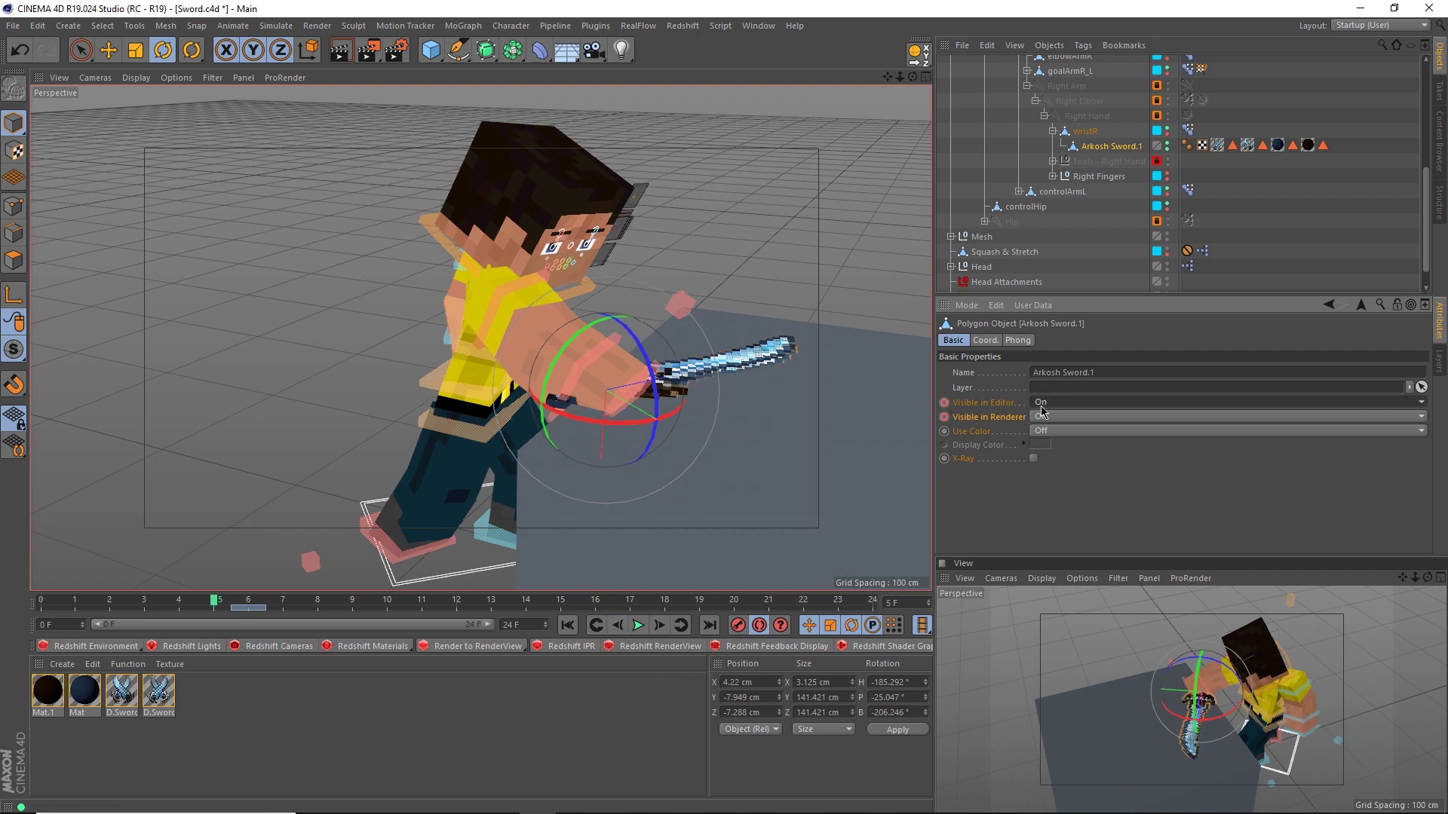
{"action": "left_click", "coordinate": [1050, 415]}
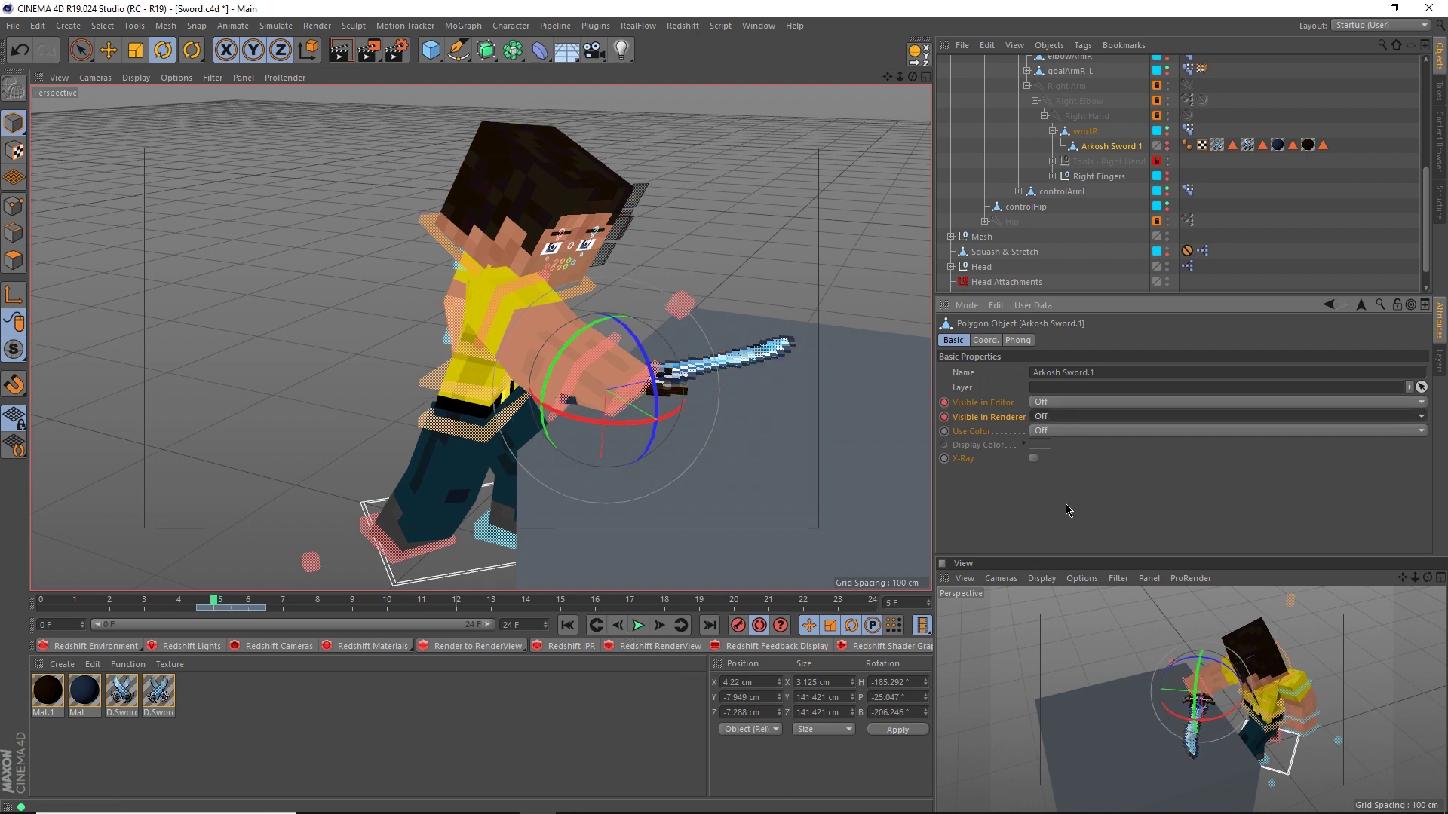
Step: Select the original Arkosh Sword and keyframe its editor and renderer visibility as On at frame 5
{"action": "scroll", "coordinate": [1067, 254], "scroll_direction": "up", "scroll_amount": 5}
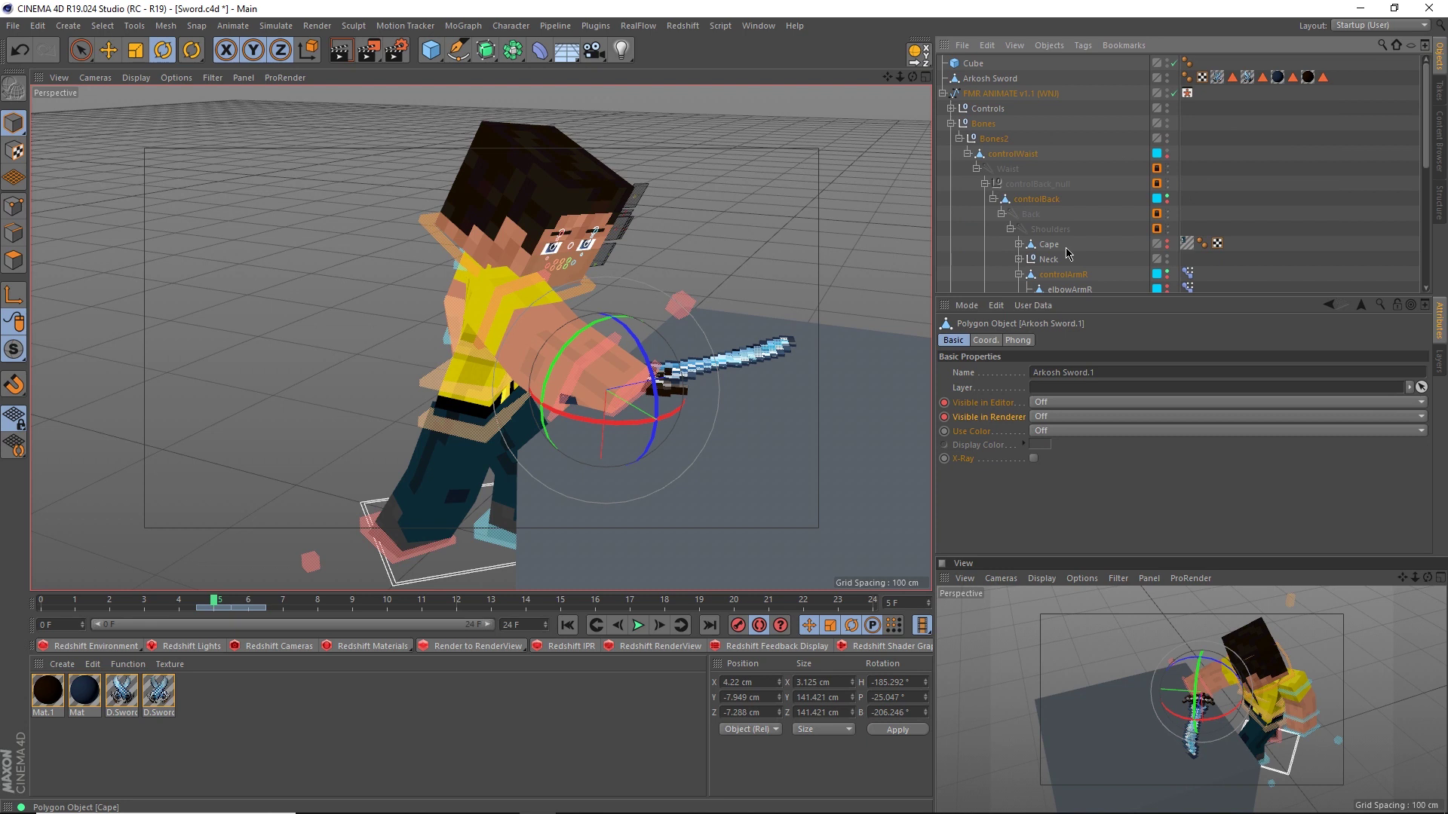
{"action": "left_click", "coordinate": [978, 79]}
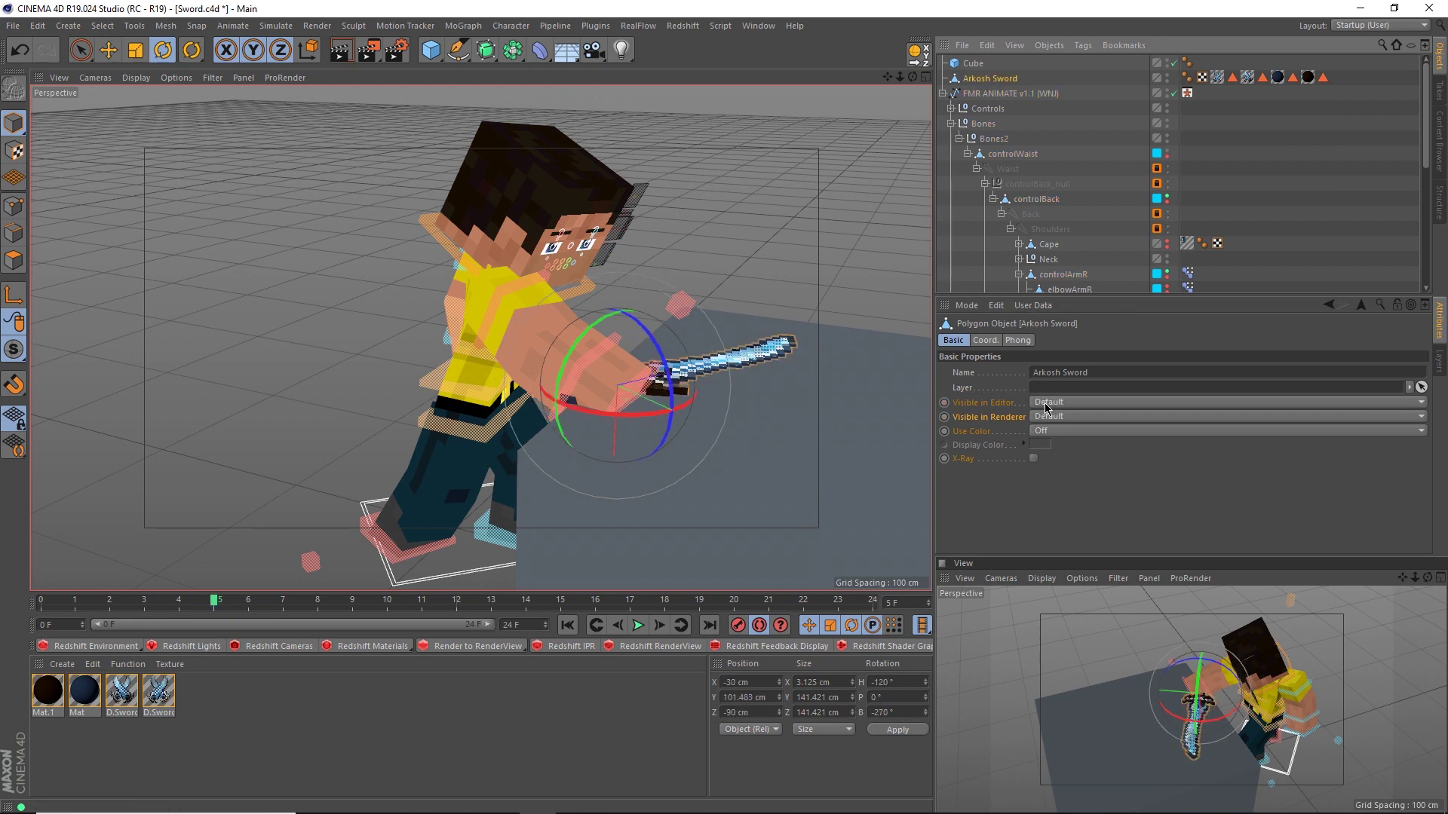
{"action": "scroll", "coordinate": [1045, 407], "scroll_direction": "up", "scroll_amount": 2}
{"action": "scroll", "coordinate": [1049, 417], "scroll_direction": "up", "scroll_amount": 2}
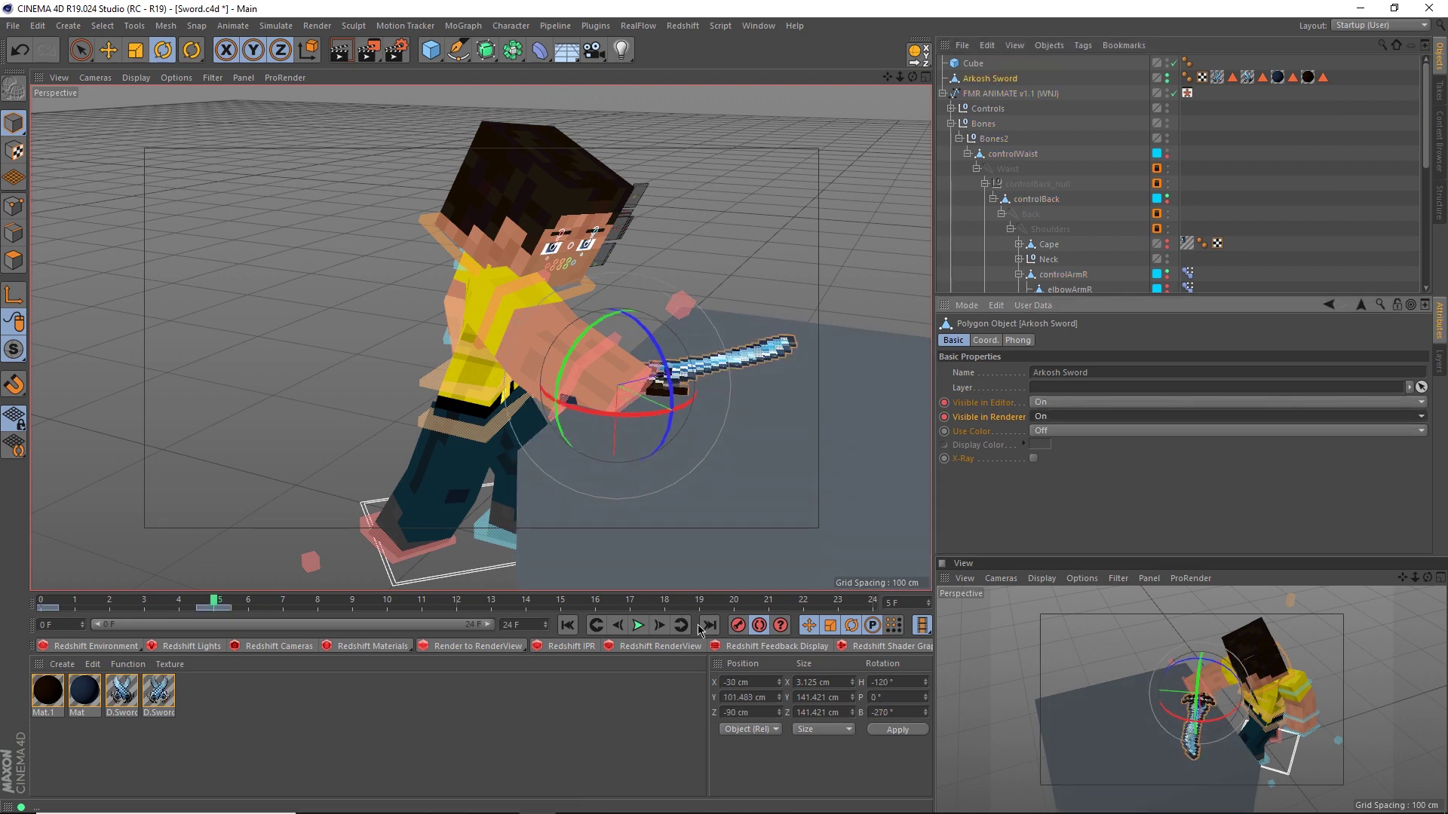
Step: Advance to frame 6 and keyframe the original Arkosh Sword's editor and renderer visibility as Off
{"action": "left_click", "coordinate": [666, 631]}
{"action": "scroll", "coordinate": [1056, 402], "scroll_direction": "down", "scroll_amount": 1}
{"action": "scroll", "coordinate": [1060, 415], "scroll_direction": "down", "scroll_amount": 1}
Step: Delete the original sword's keyframe at frame 0 and preview the sword swap through frame 6
{"action": "left_click", "coordinate": [51, 604]}
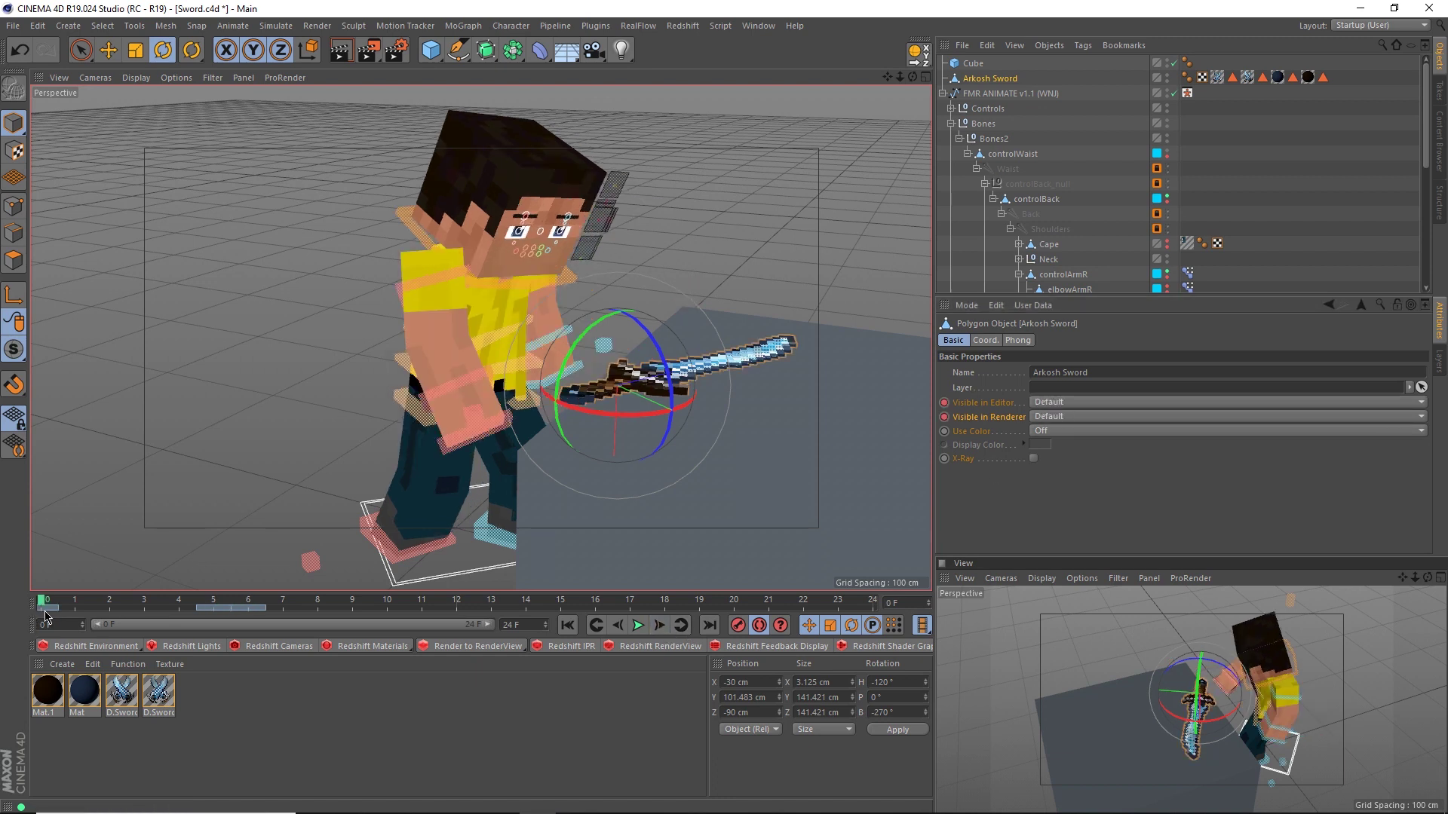
{"action": "key", "text": "Delete"}
{"action": "key", "text": "F8"}
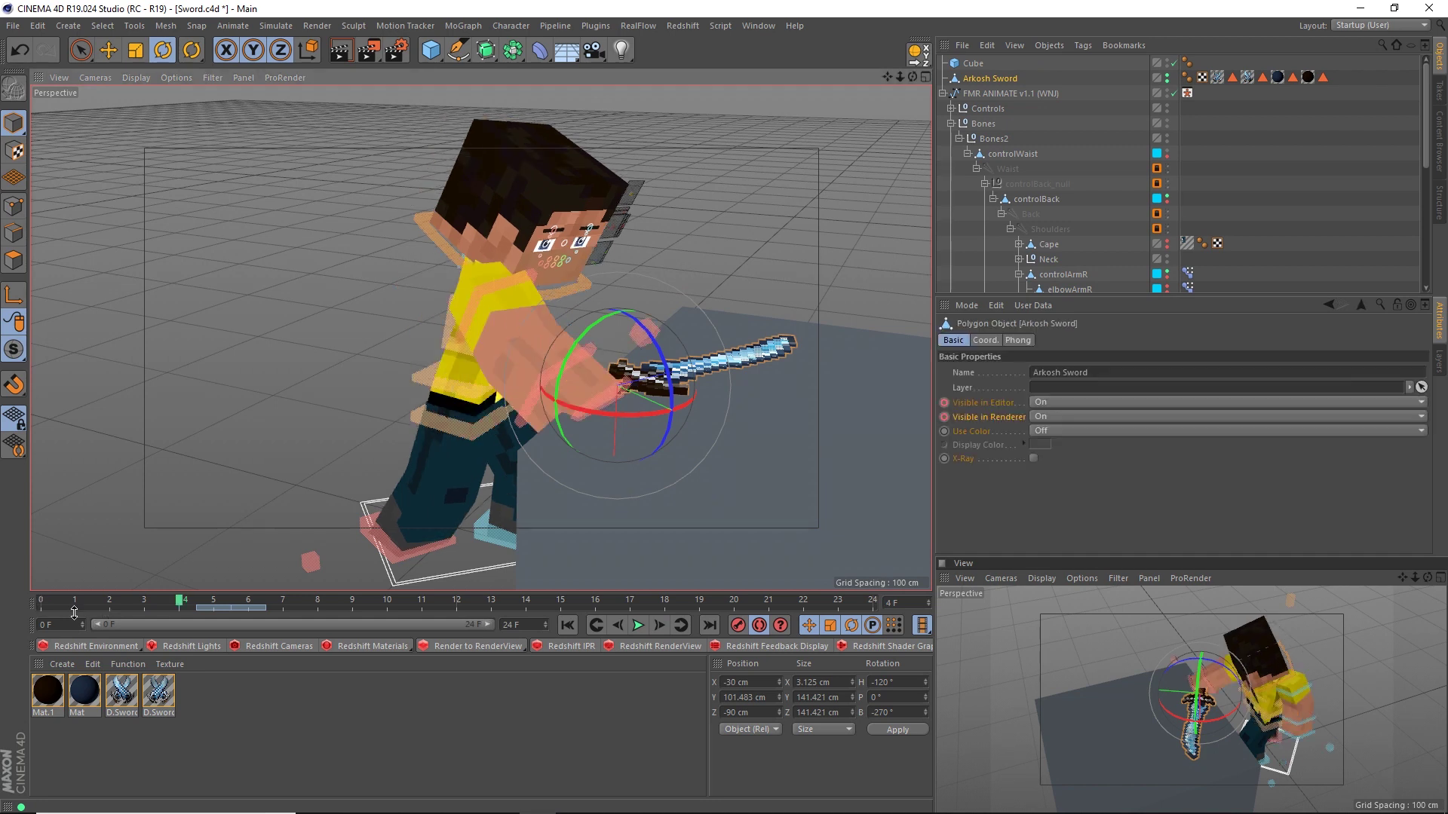
{"action": "left_click_drag", "start_coordinate": [66, 609], "coordinate": [246, 605]}
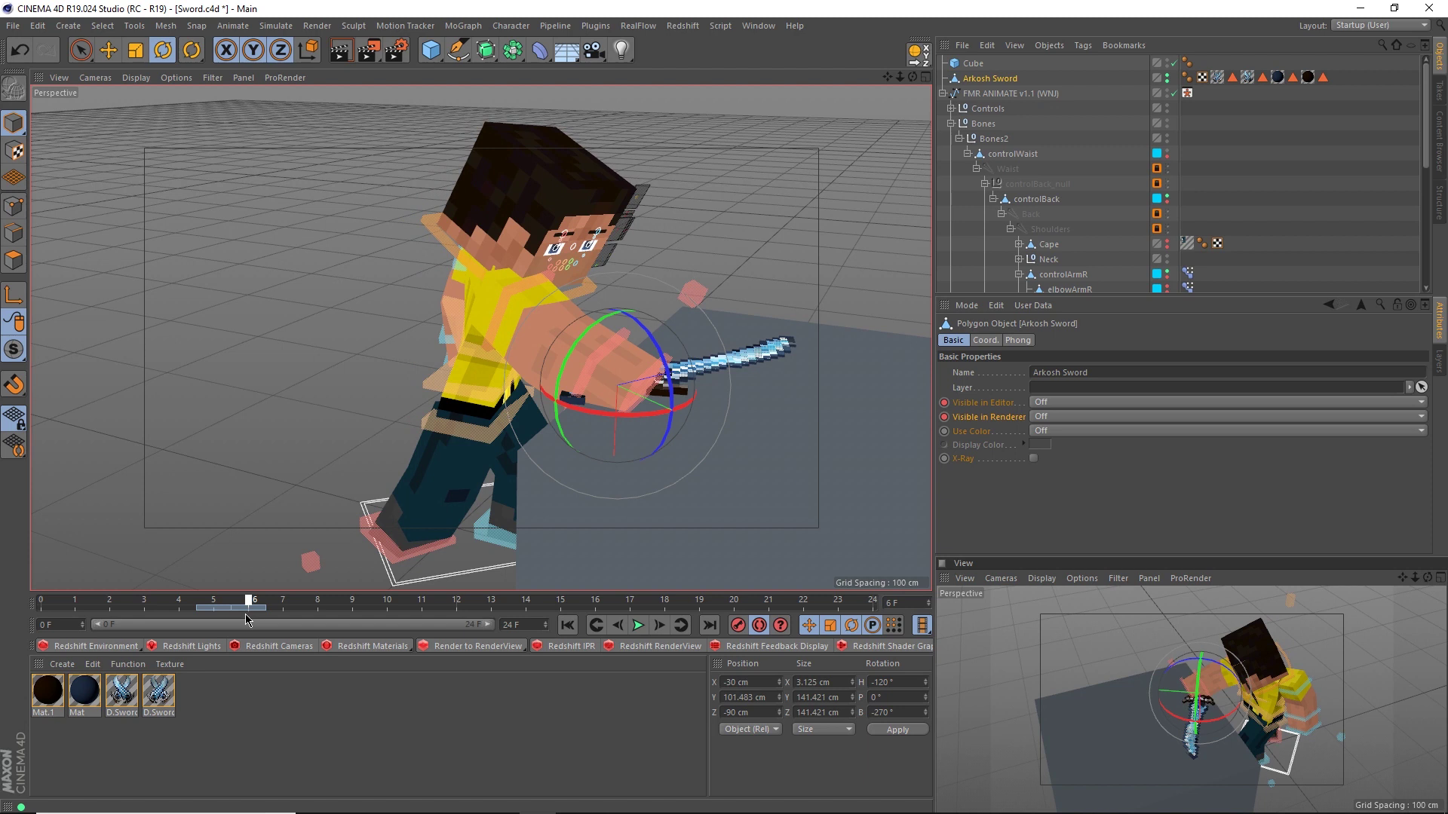
Step: At frame 12, move the controlWaist upward and rotate it to start the sword-raising pose
{"action": "left_click", "coordinate": [702, 368]}
{"action": "left_click_drag", "start_coordinate": [228, 604], "coordinate": [457, 605]}
{"action": "left_click", "coordinate": [469, 428]}
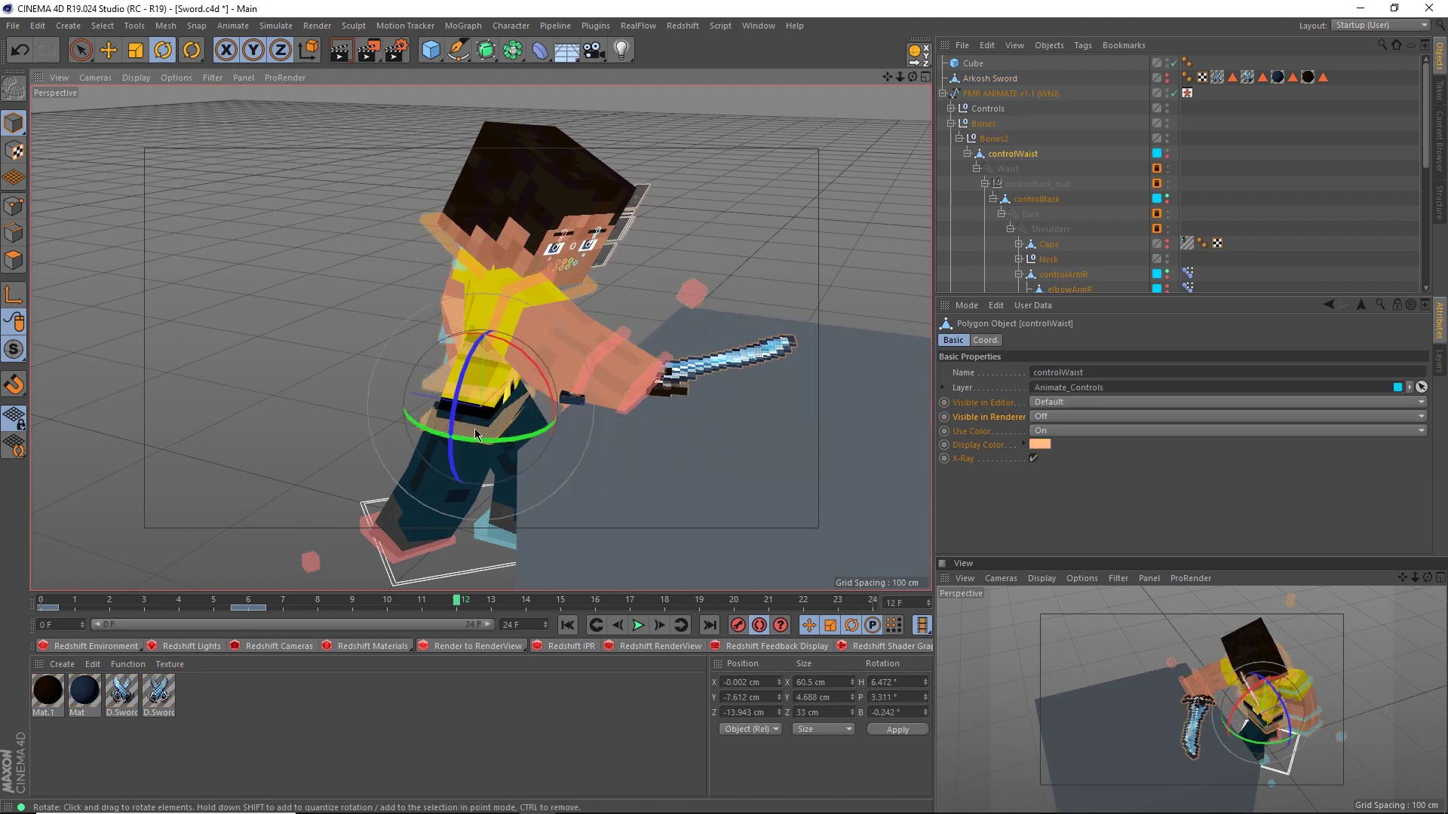
{"action": "key", "text": "e"}
{"action": "left_click_drag", "start_coordinate": [528, 437], "coordinate": [639, 373], "text": "alt"}
{"action": "scroll", "coordinate": [639, 373], "scroll_direction": "up", "scroll_amount": 3}
{"action": "middle_click_drag", "start_coordinate": [638, 373], "coordinate": [653, 311], "text": "alt"}
{"action": "left_click_drag", "start_coordinate": [598, 170], "coordinate": [599, 160]}
{"action": "key", "text": "r"}
{"action": "left_click_drag", "start_coordinate": [573, 290], "coordinate": [468, 271]}
Step: Keyframe the right foot control goalLegR at frame 6, and select the left foot control at frame 12
{"action": "left_click", "coordinate": [498, 544]}
{"action": "left_click", "coordinate": [246, 605]}
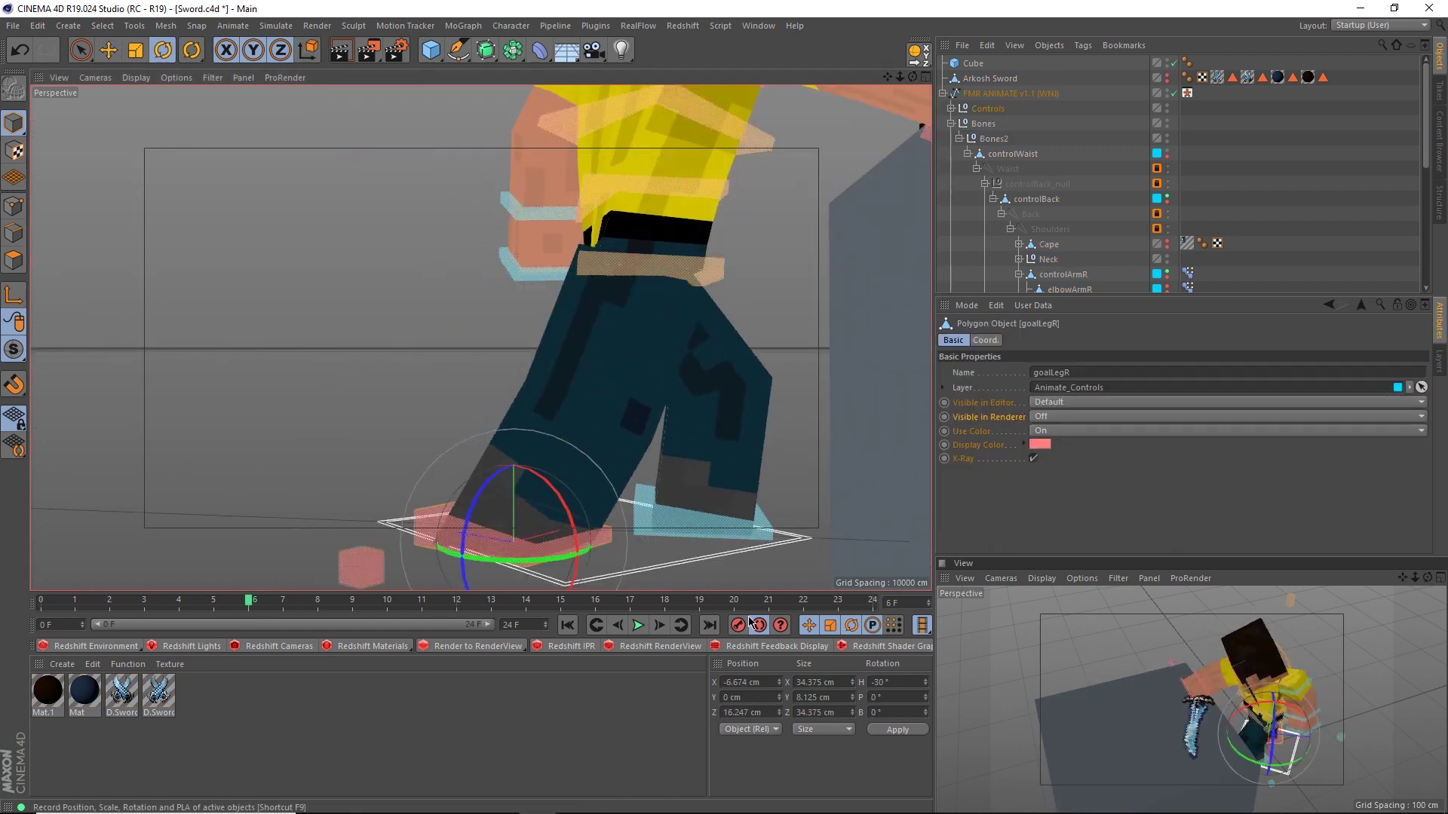
{"action": "left_click", "coordinate": [457, 605]}
{"action": "left_click", "coordinate": [700, 520]}
Step: Rotate the upper body and right arm controls at frame 12 to raise the sword overhead
{"action": "middle_click_drag", "start_coordinate": [595, 132], "coordinate": [539, 274], "text": "alt"}
{"action": "left_click", "coordinate": [540, 275]}
{"action": "middle_click_drag", "start_coordinate": [558, 151], "coordinate": [573, 319], "text": "alt"}
{"action": "left_click", "coordinate": [533, 291]}
{"action": "left_click_drag", "start_coordinate": [528, 249], "coordinate": [471, 219]}
{"action": "middle_click_drag", "start_coordinate": [724, 331], "coordinate": [624, 309], "text": "alt"}
{"action": "left_click", "coordinate": [620, 306]}
{"action": "middle_click_drag", "start_coordinate": [588, 382], "coordinate": [651, 592], "text": "alt"}
Step: Turn the head with controlNeck at frame 12 and play the finished sword pickup
{"action": "left_click", "coordinate": [249, 605]}
{"action": "left_click", "coordinate": [457, 604]}
{"action": "left_click", "coordinate": [591, 444]}
{"action": "left_click_drag", "start_coordinate": [552, 433], "coordinate": [573, 452]}
{"action": "scroll", "coordinate": [537, 332], "scroll_direction": "down", "scroll_amount": 4}
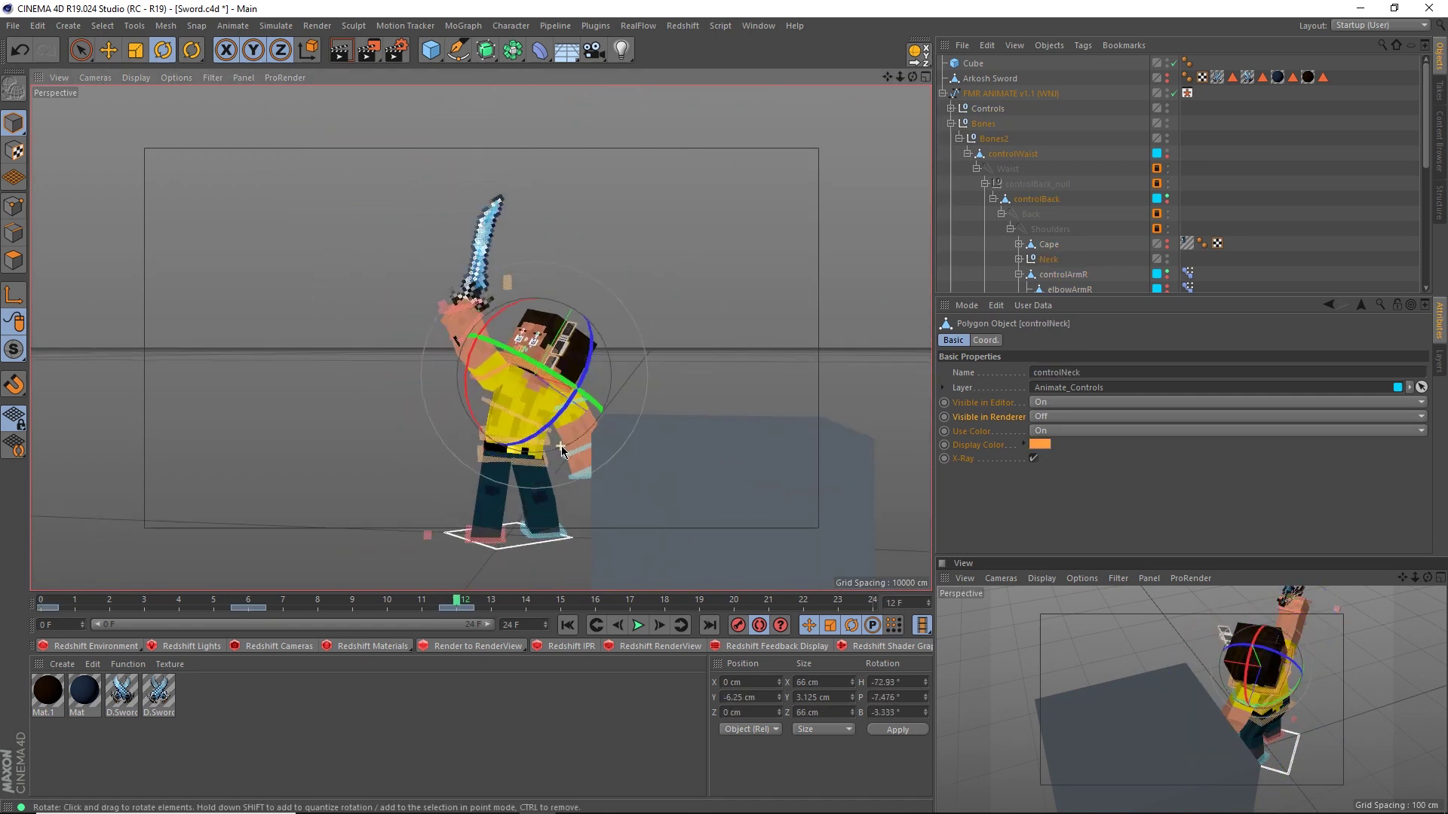
{"action": "left_click", "coordinate": [678, 264]}
{"action": "left_click", "coordinate": [638, 625]}
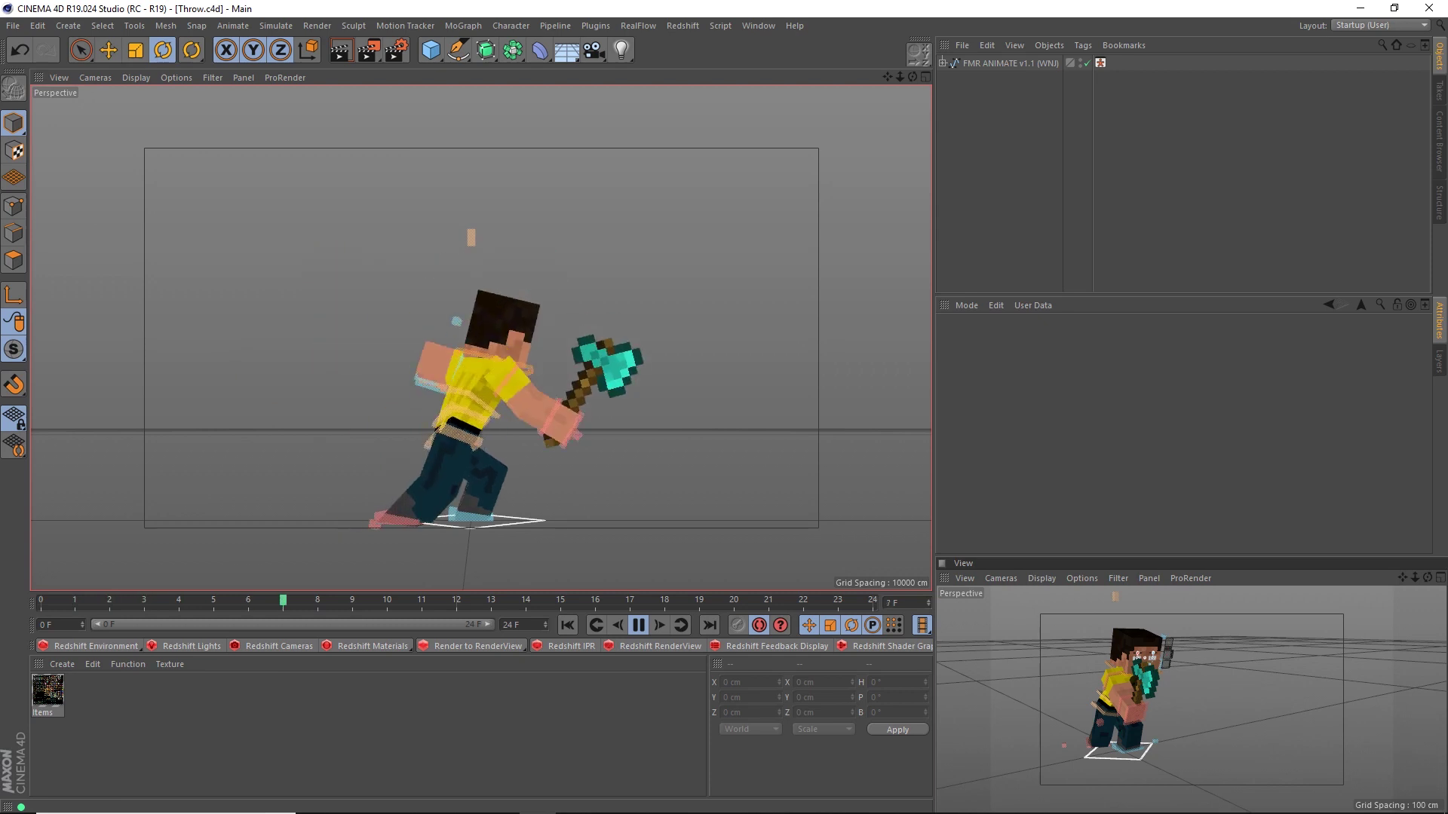
Step: At frame 6, select the loose diamond axe and match its position and rotation to the hand-held axe with the Transfer tool
{"action": "left_click_drag", "start_coordinate": [43, 601], "coordinate": [253, 605]}
{"action": "left_click", "coordinate": [613, 368]}
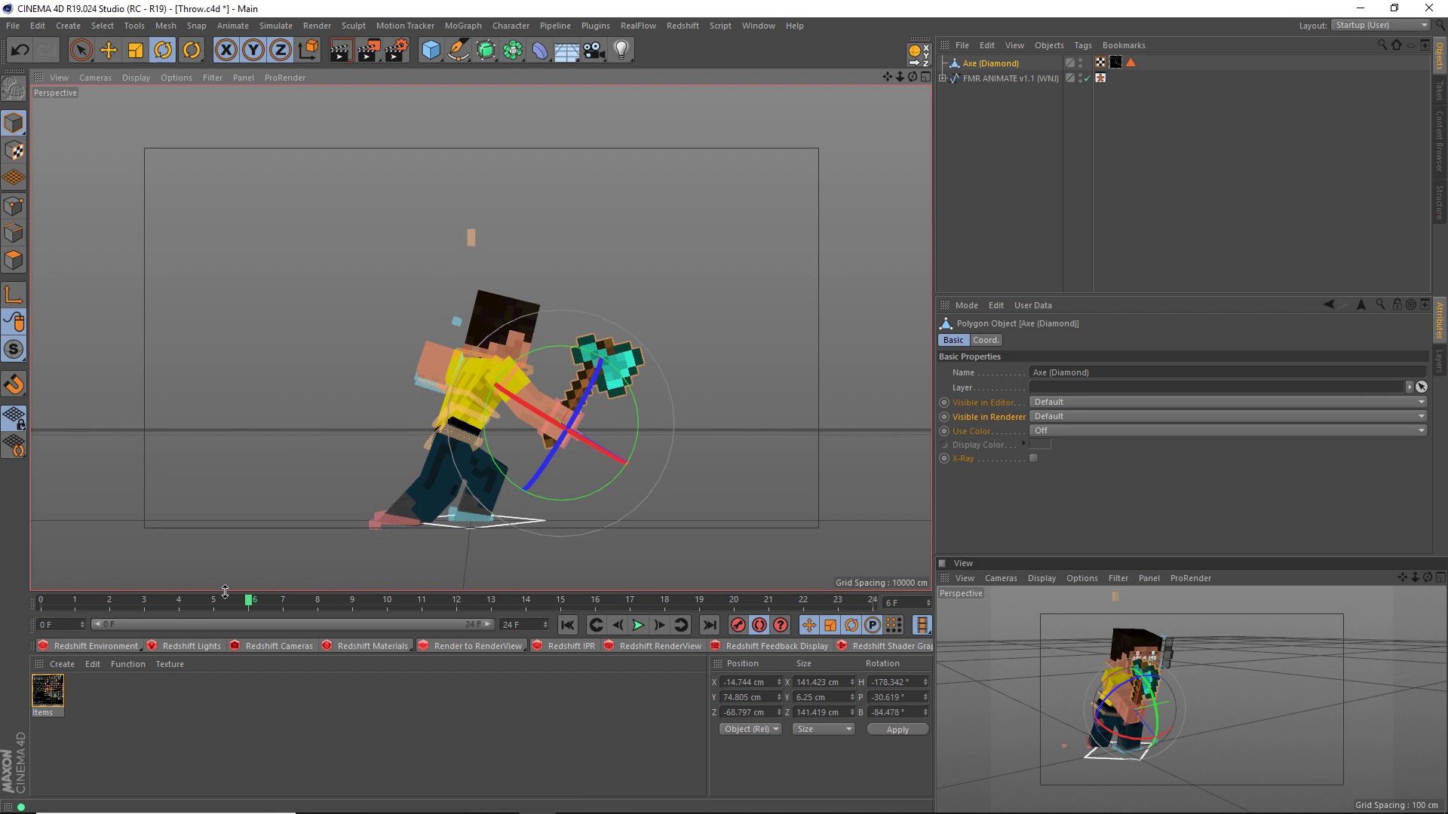
{"action": "left_click_drag", "start_coordinate": [251, 603], "coordinate": [284, 606]}
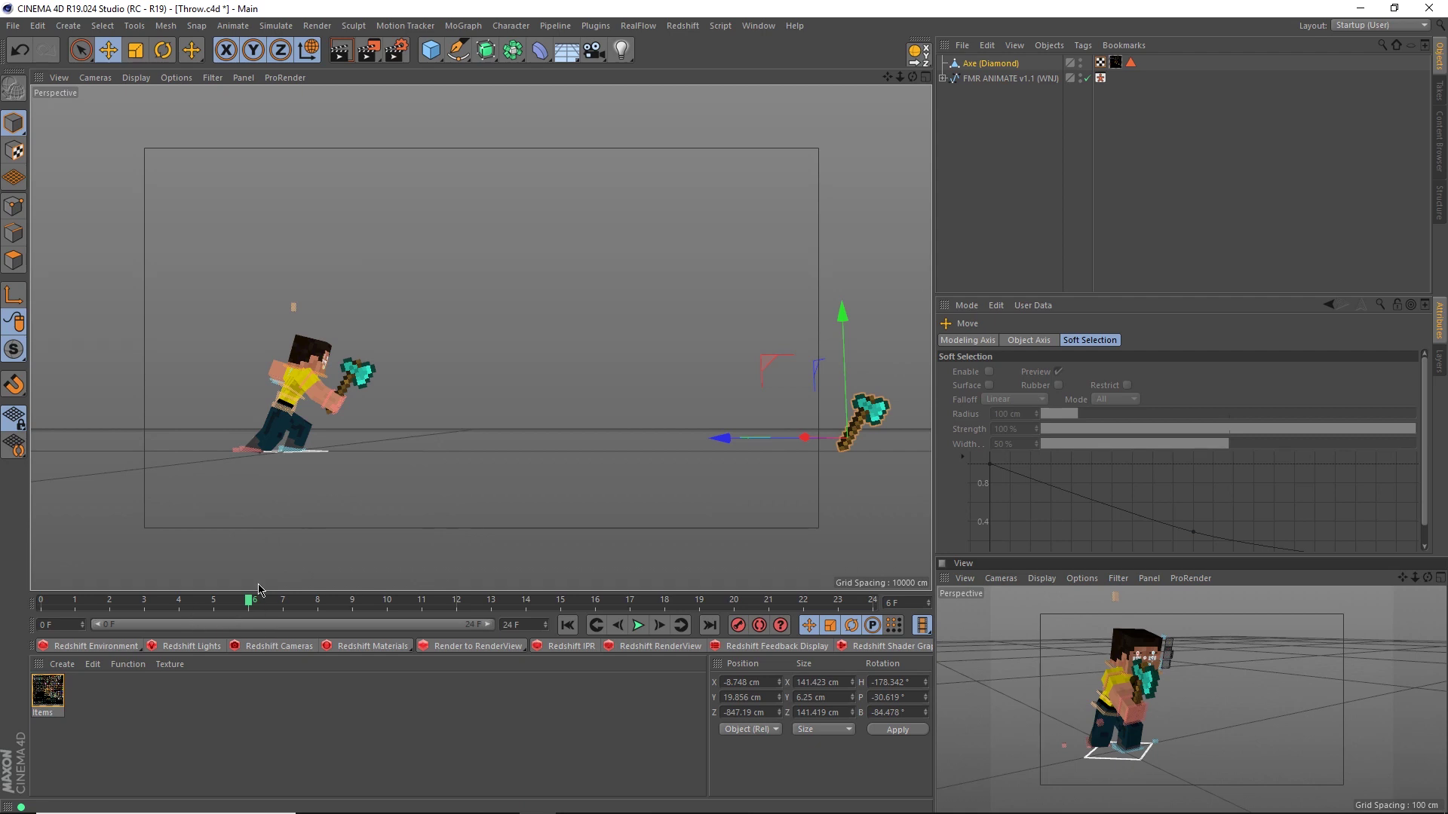
{"action": "left_click", "coordinate": [917, 53]}
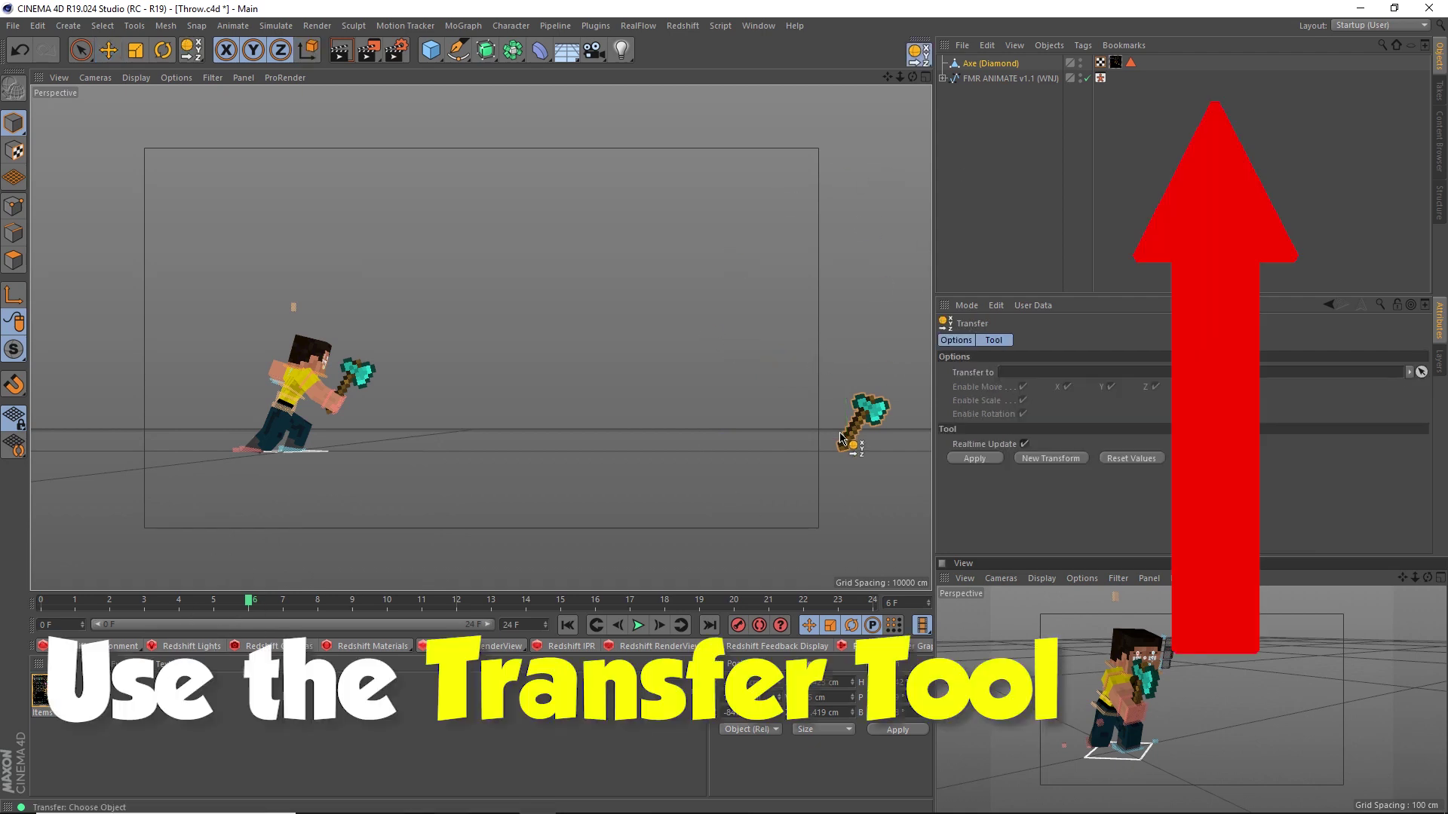
{"action": "left_click", "coordinate": [862, 414]}
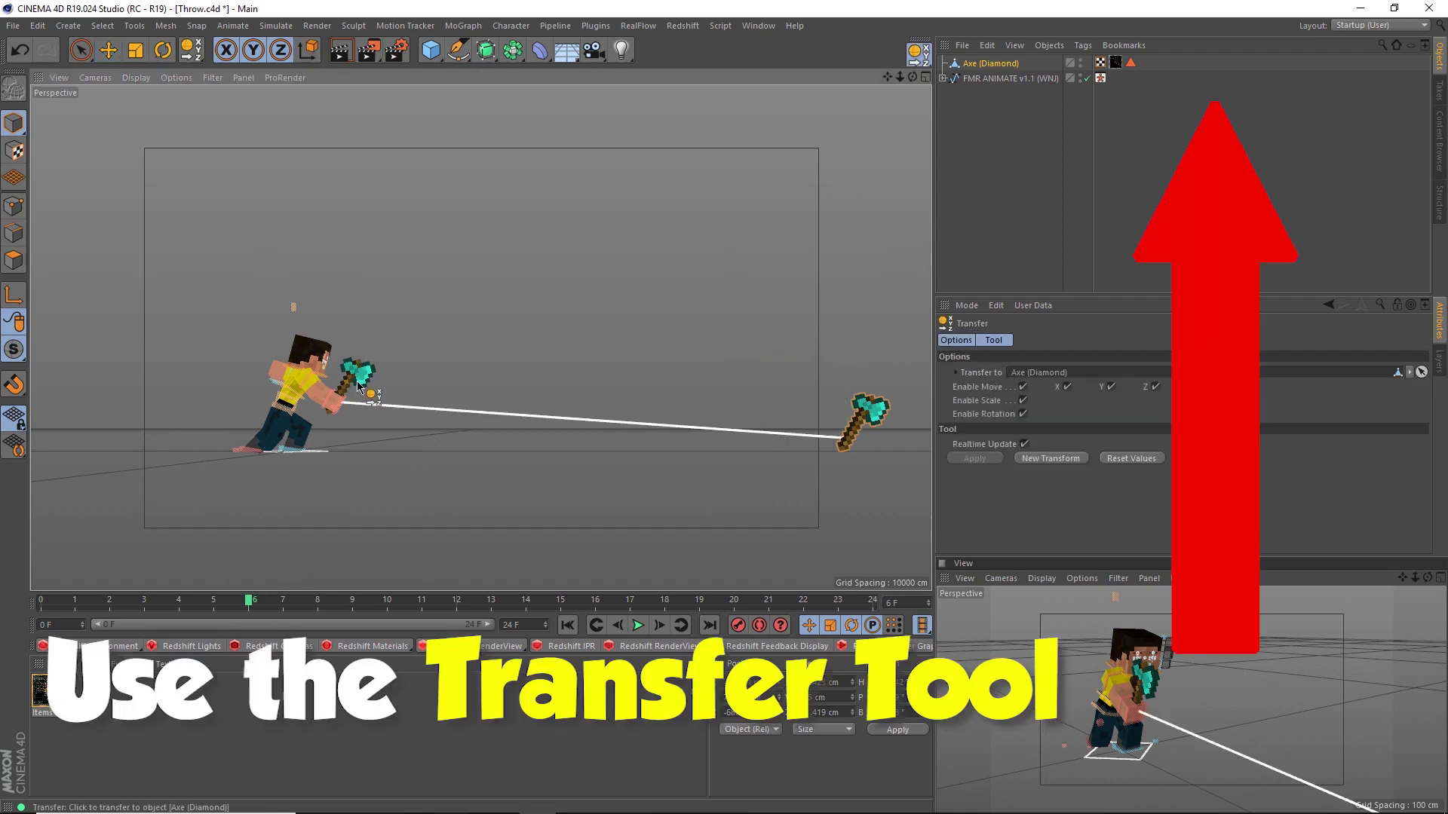
{"action": "left_click", "coordinate": [974, 459]}
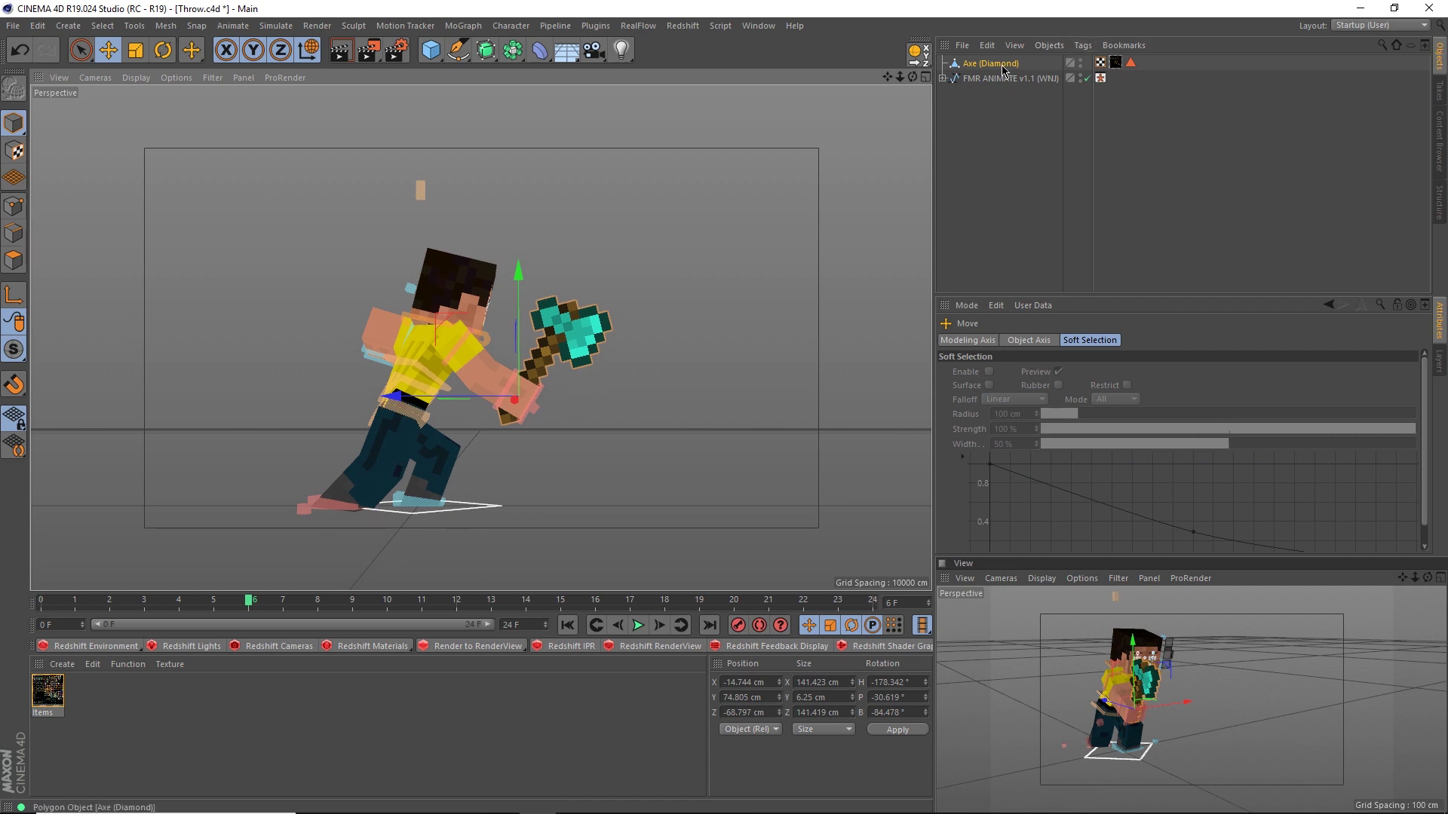
Step: Keyframe the loose axe's editor and renderer visibility on at frame 6 and off at frame 5, and change the hand-held axe's editor visibility
{"action": "left_click", "coordinate": [1002, 65]}
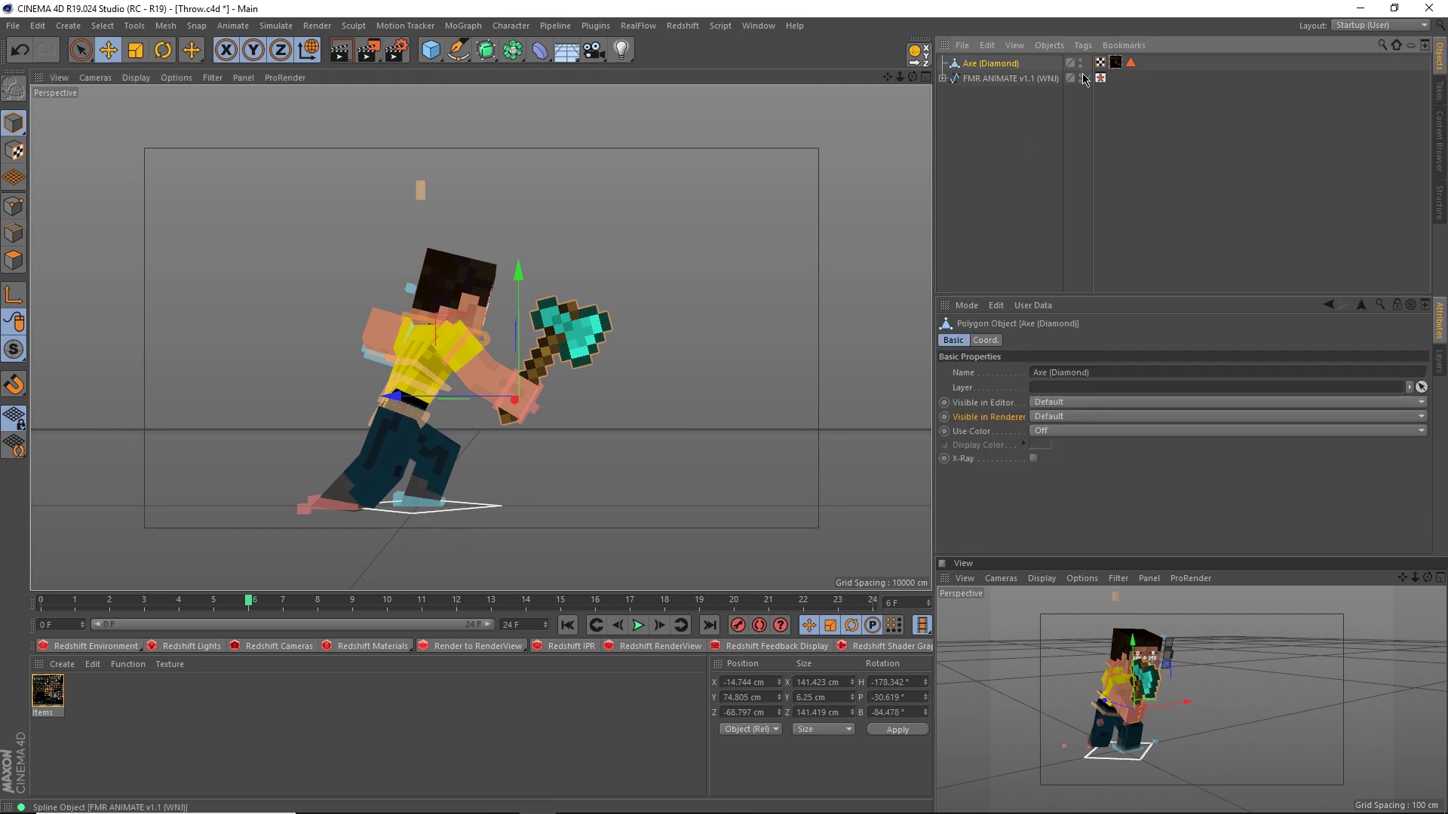
{"action": "left_click", "coordinate": [944, 417]}
{"action": "left_click", "coordinate": [617, 625]}
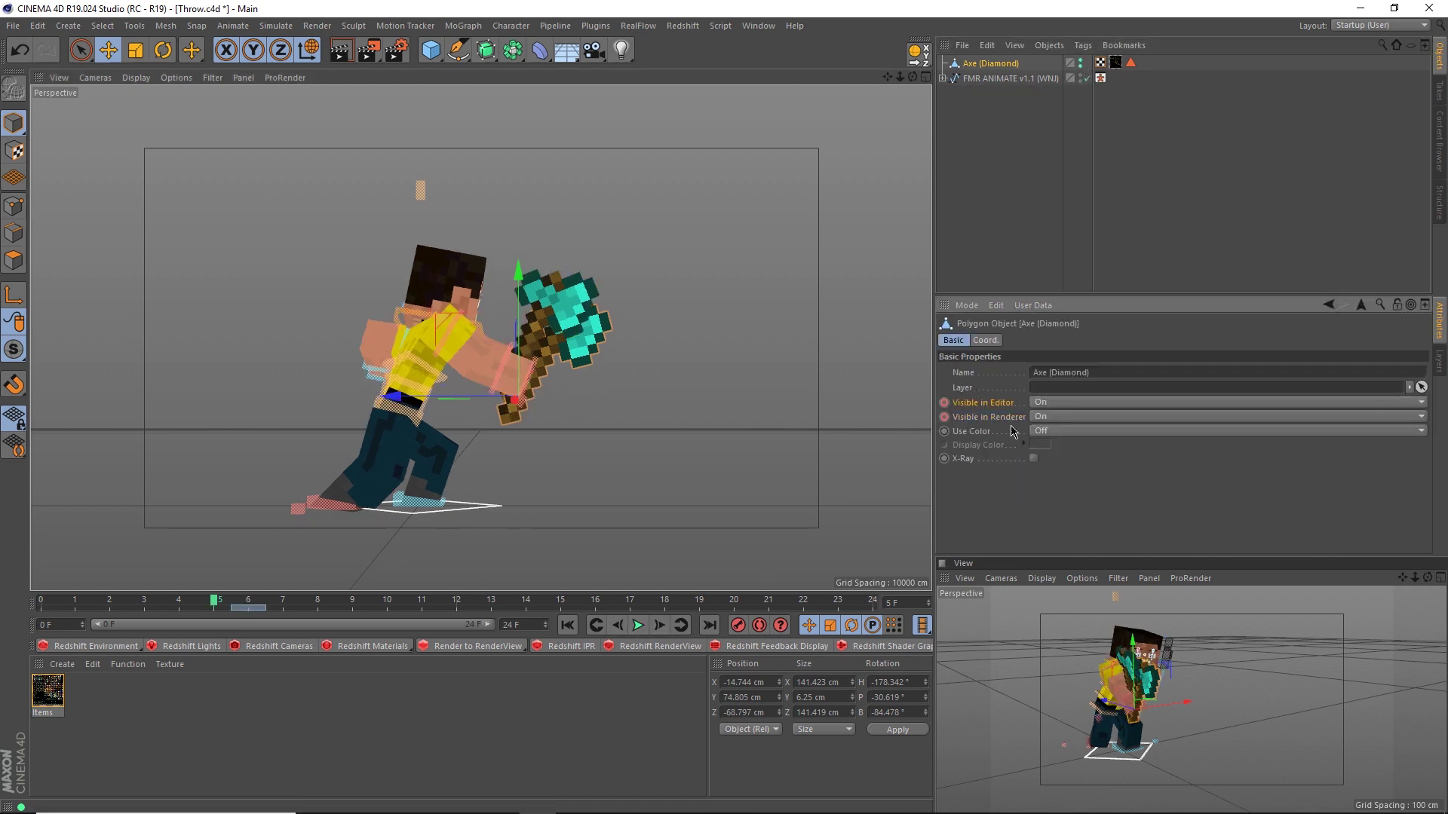
{"action": "scroll", "coordinate": [1038, 415], "scroll_direction": "down", "scroll_amount": 1}
{"action": "scroll", "coordinate": [1050, 404], "scroll_direction": "down", "scroll_amount": 1}
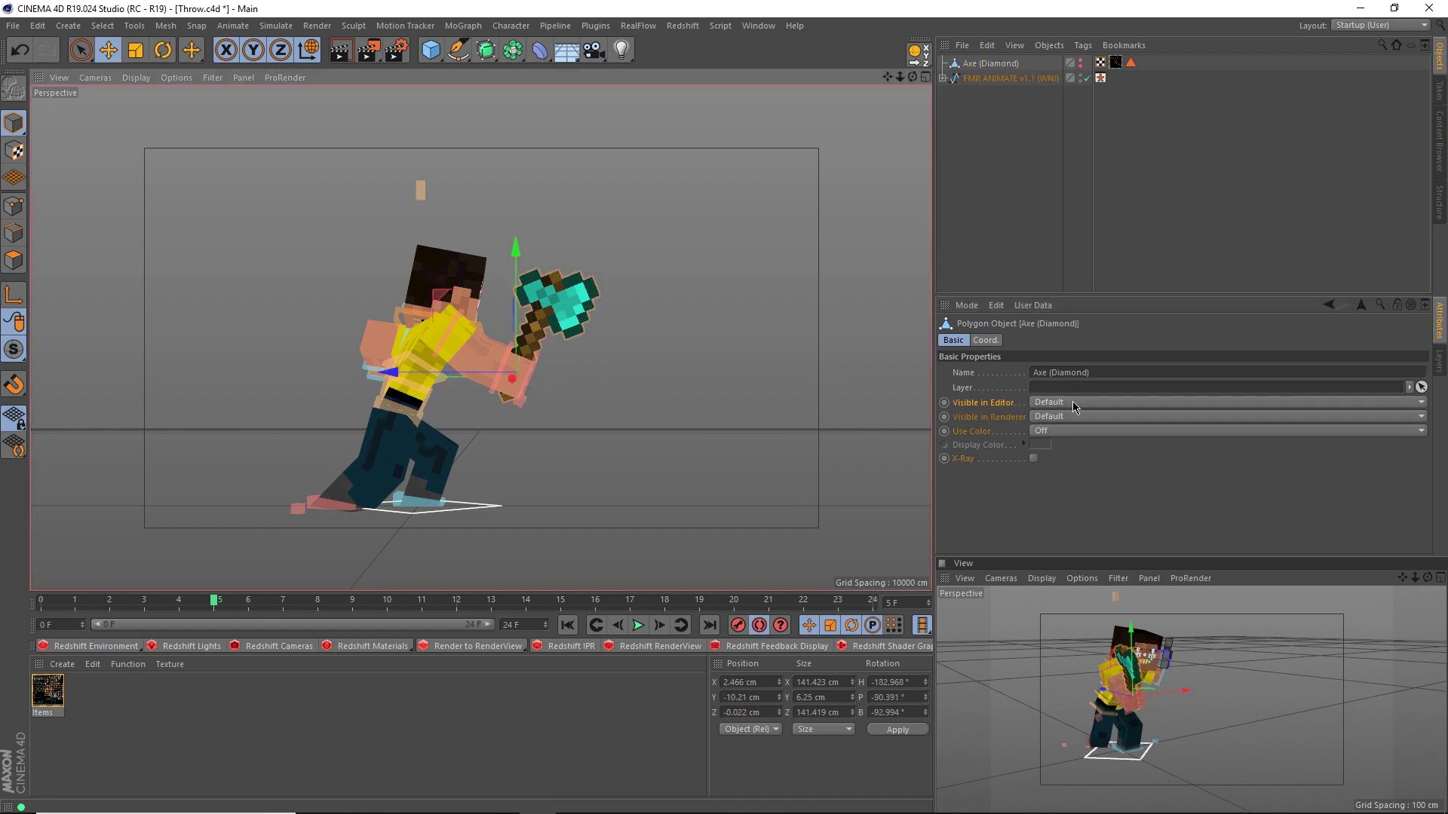
{"action": "scroll", "coordinate": [1072, 405], "scroll_direction": "down", "scroll_amount": 1}
Step: At frame 12, spin the thrown axe about 370° in front of the character and preview the throw
{"action": "left_click_drag", "start_coordinate": [640, 403], "coordinate": [106, 259]}
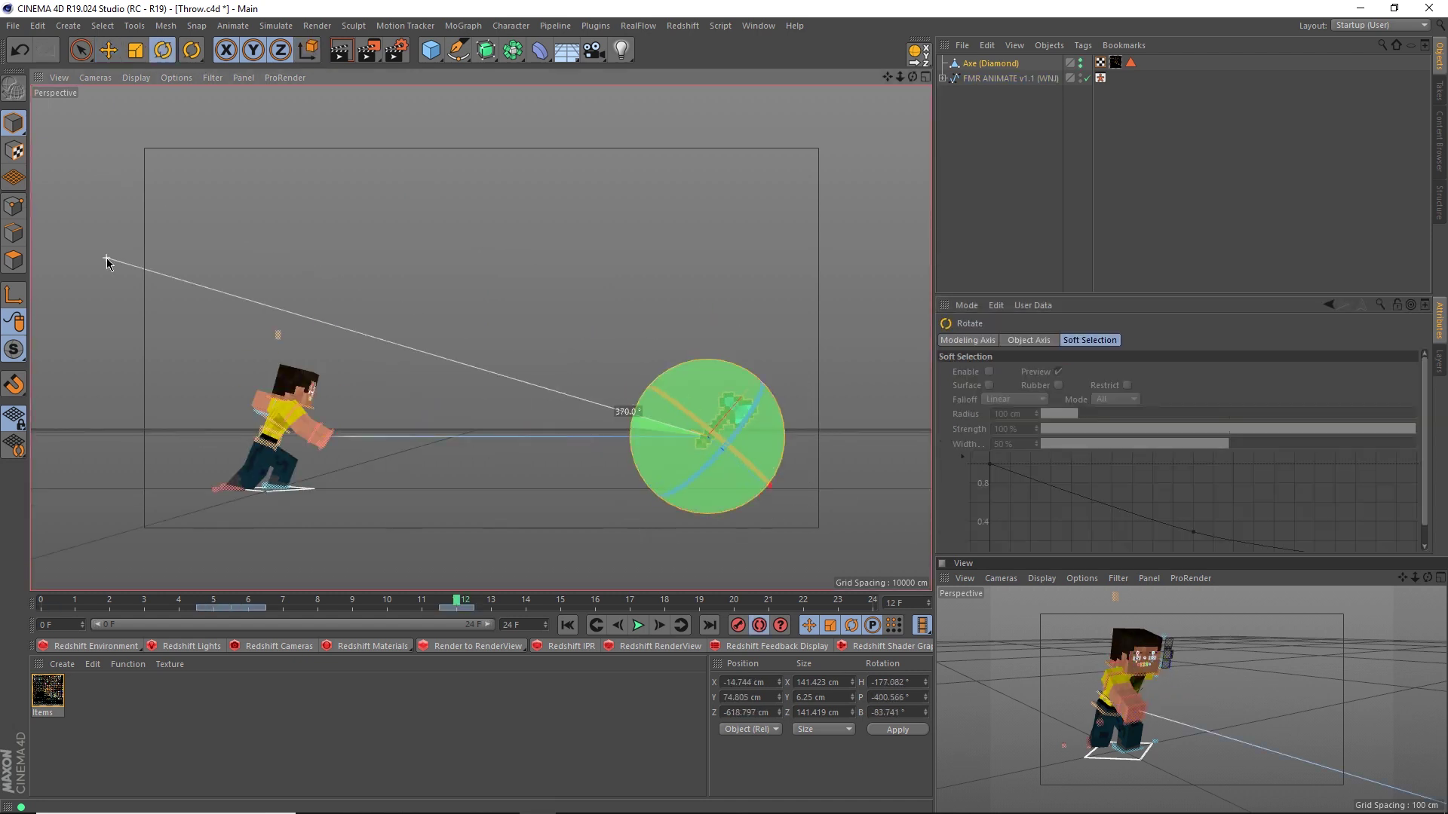
{"action": "left_click", "coordinate": [456, 607]}
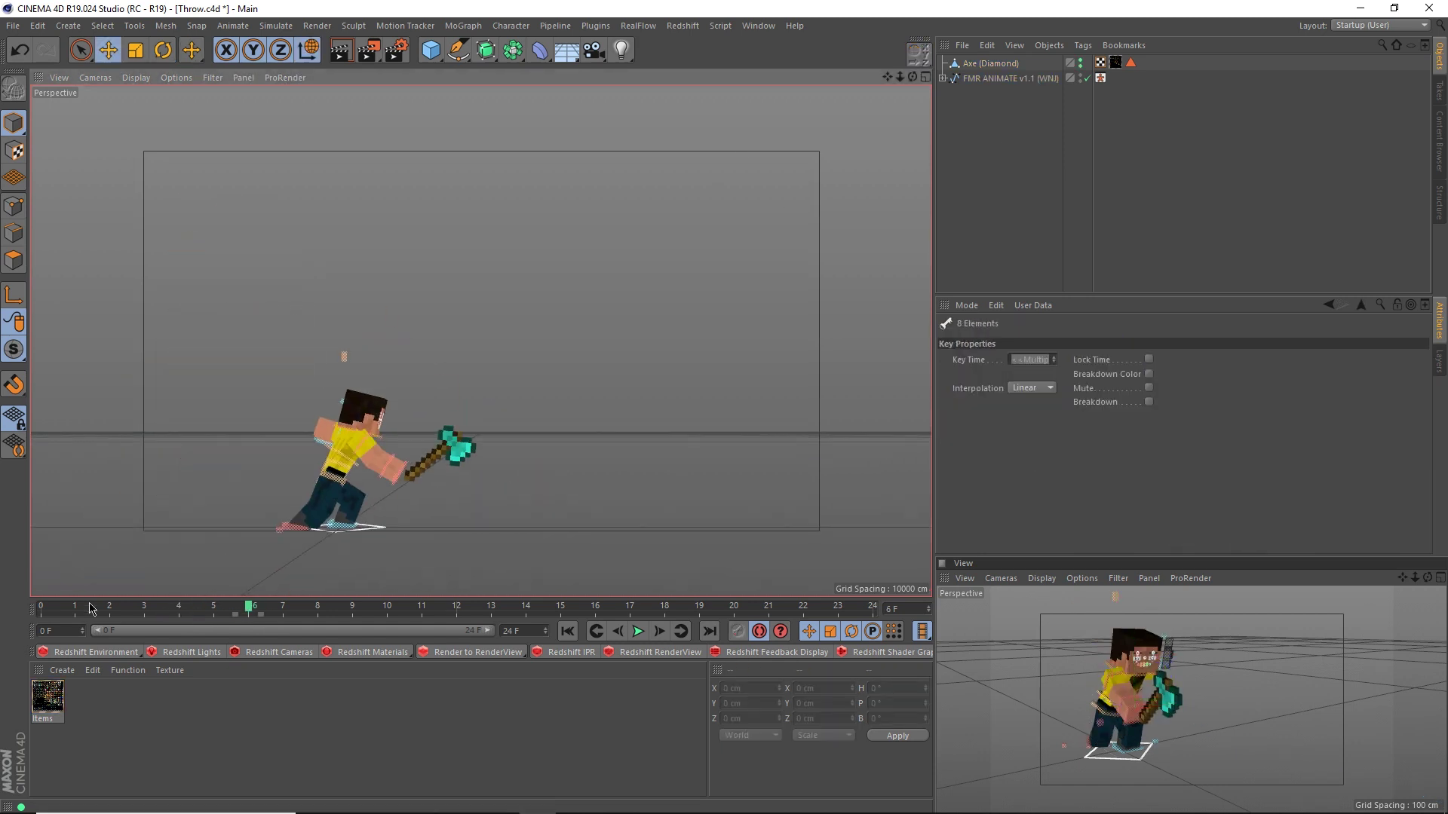
{"action": "left_click", "coordinate": [638, 621]}
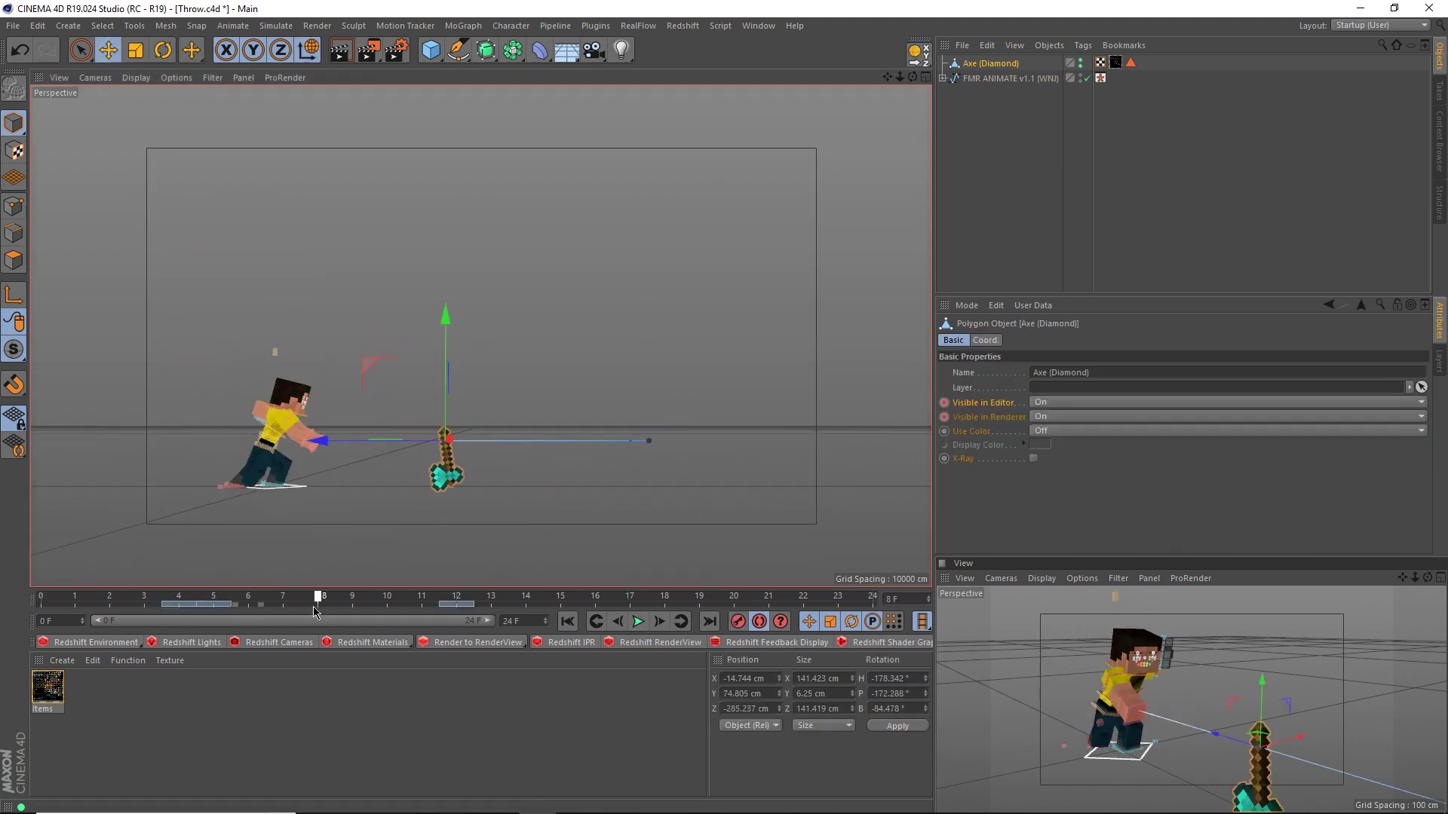